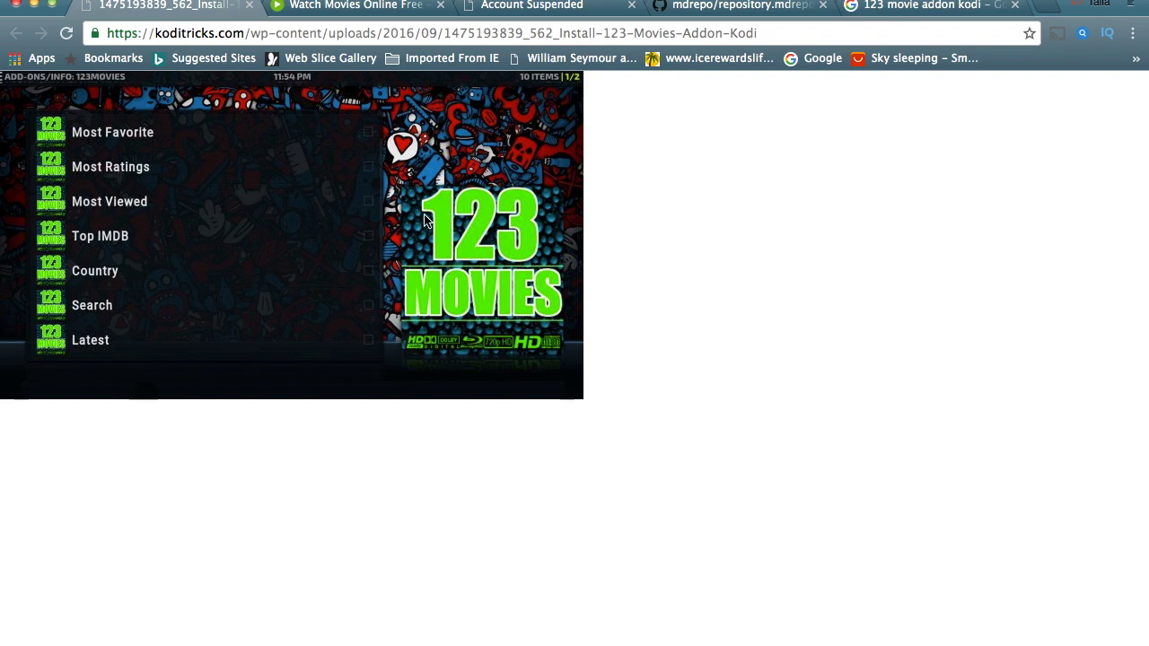
Open the 123movies.is page and look through its featured movie suggestions.
left_click(351, 8)
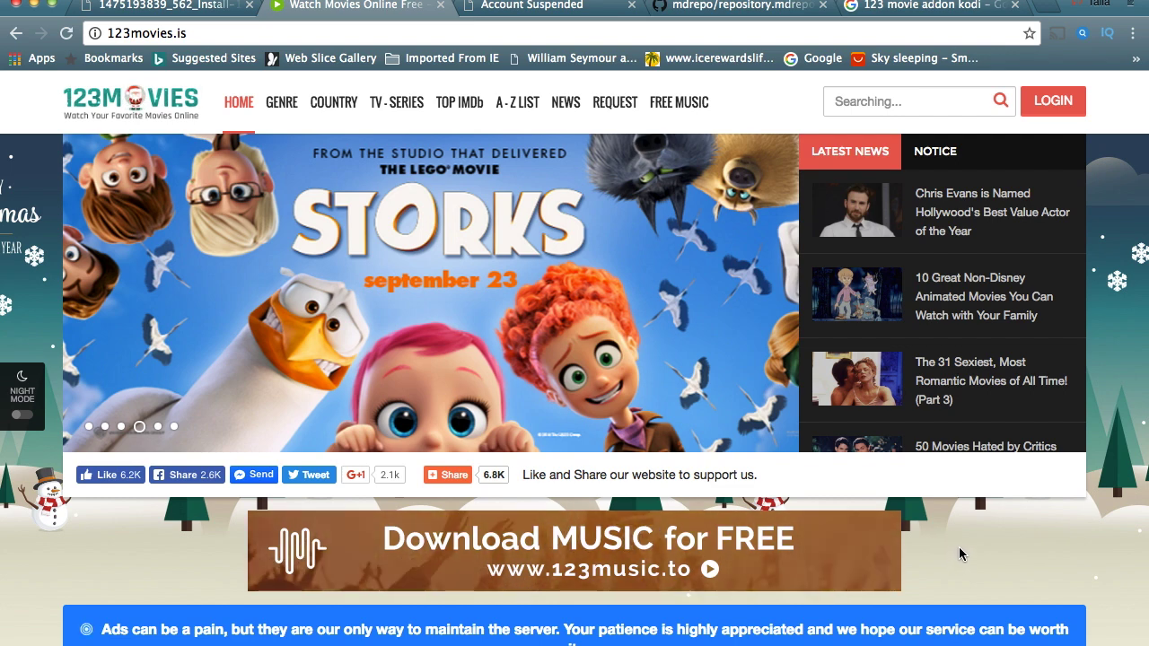
scroll(957, 550, "down", 2)
scroll(954, 553, "down", 9)
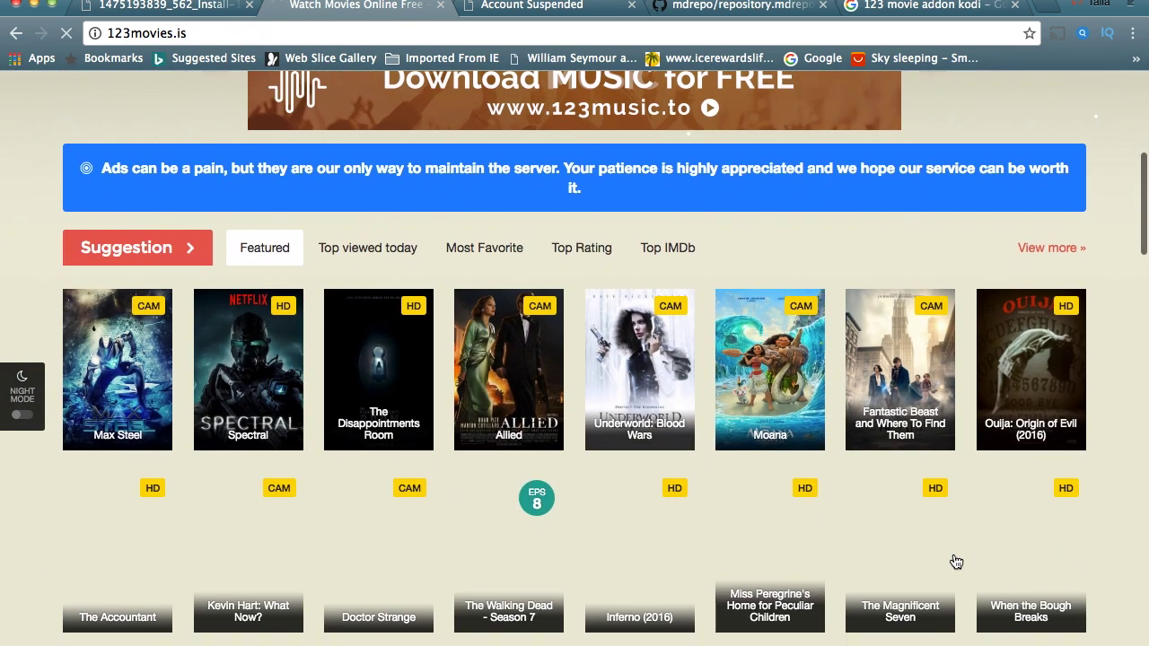
scroll(957, 562, "down", 1)
mouse_move(1075, 287)
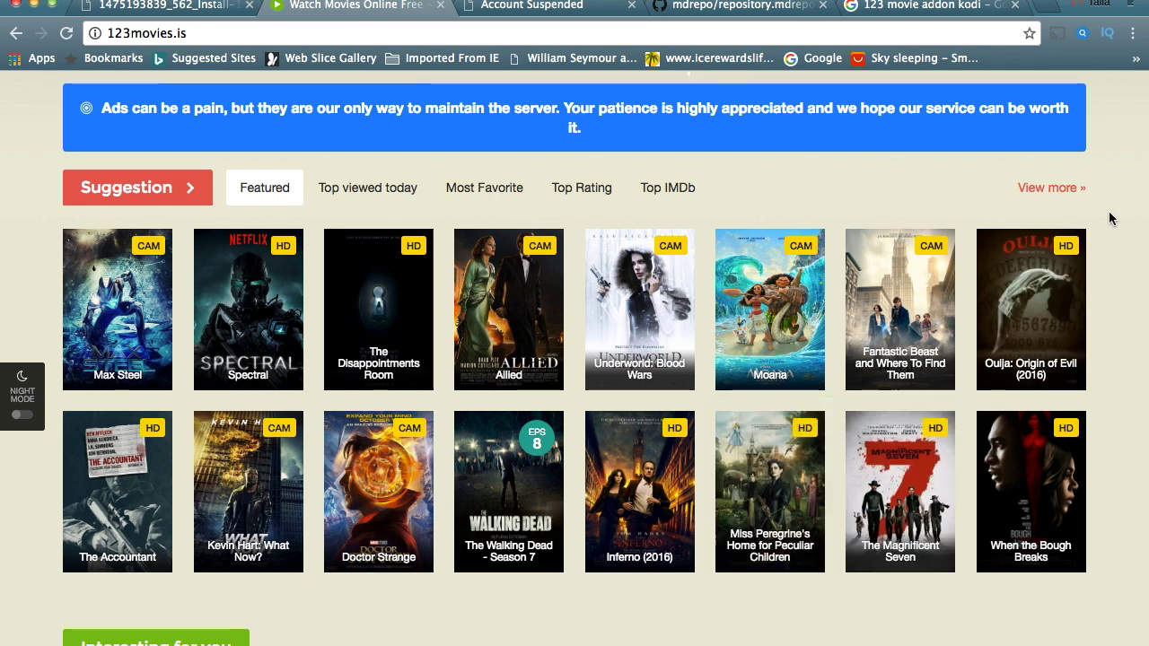
scroll(1110, 218, "up", 10)
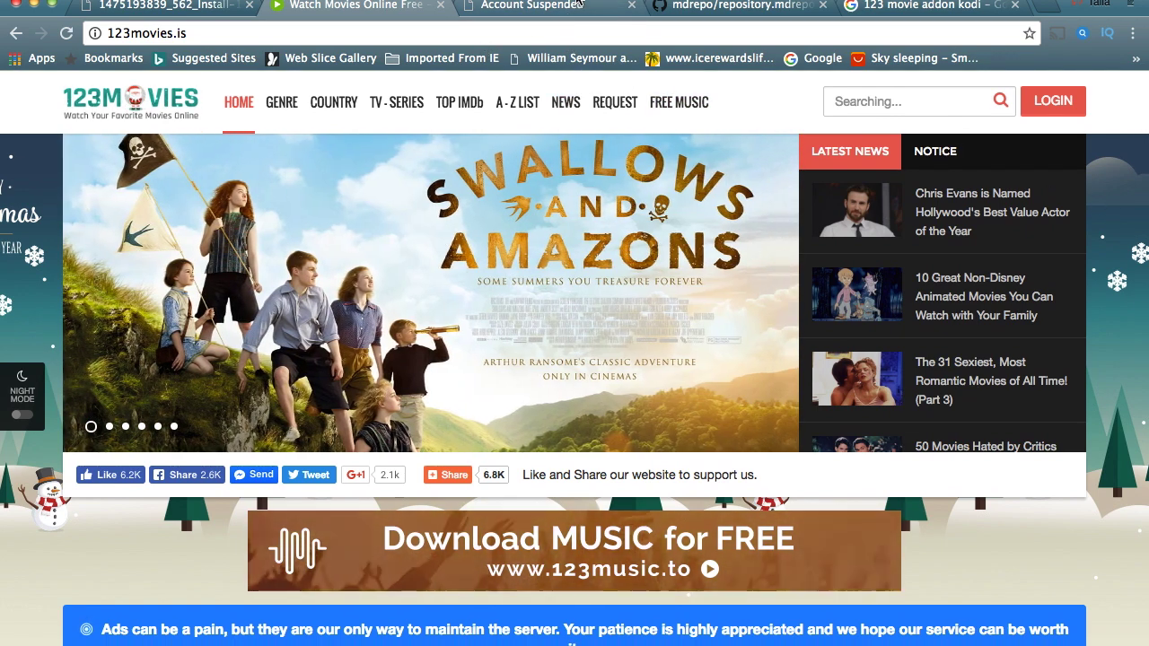
View the suspended muckys.mediaportal4kodi.ml page that is already open in the browser.
right_click(559, 7)
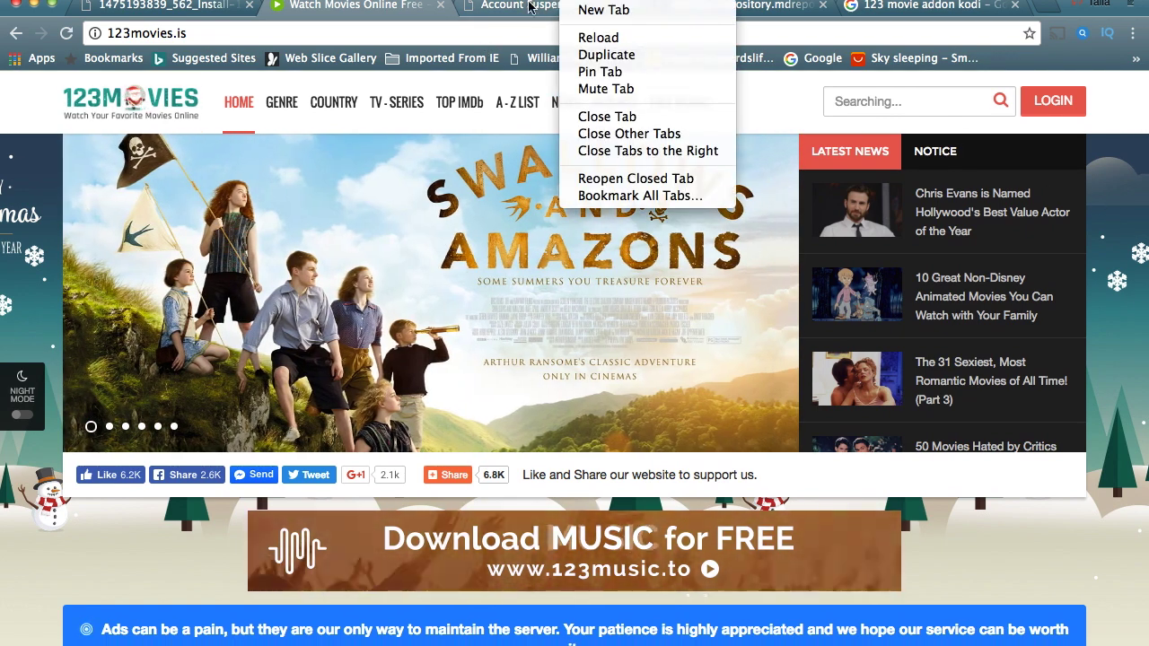
left_click(519, 5)
left_click(519, 5)
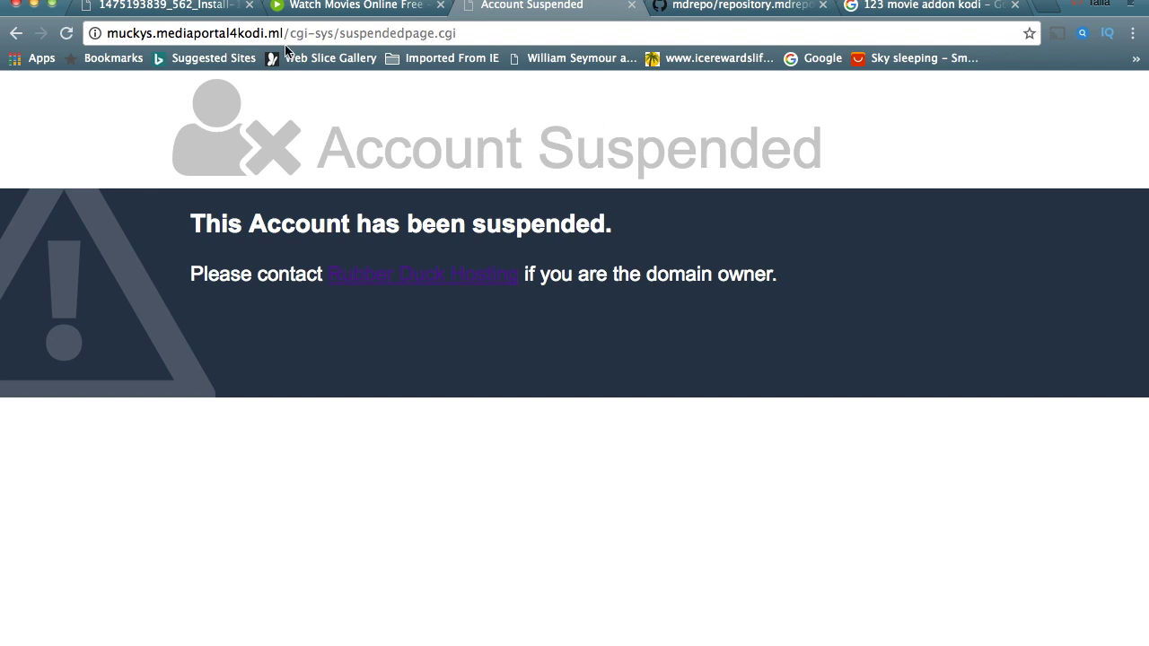
Review the 123 Movies add-on screenshot and compare it with the 123movies.is homepage.
left_click(194, 9)
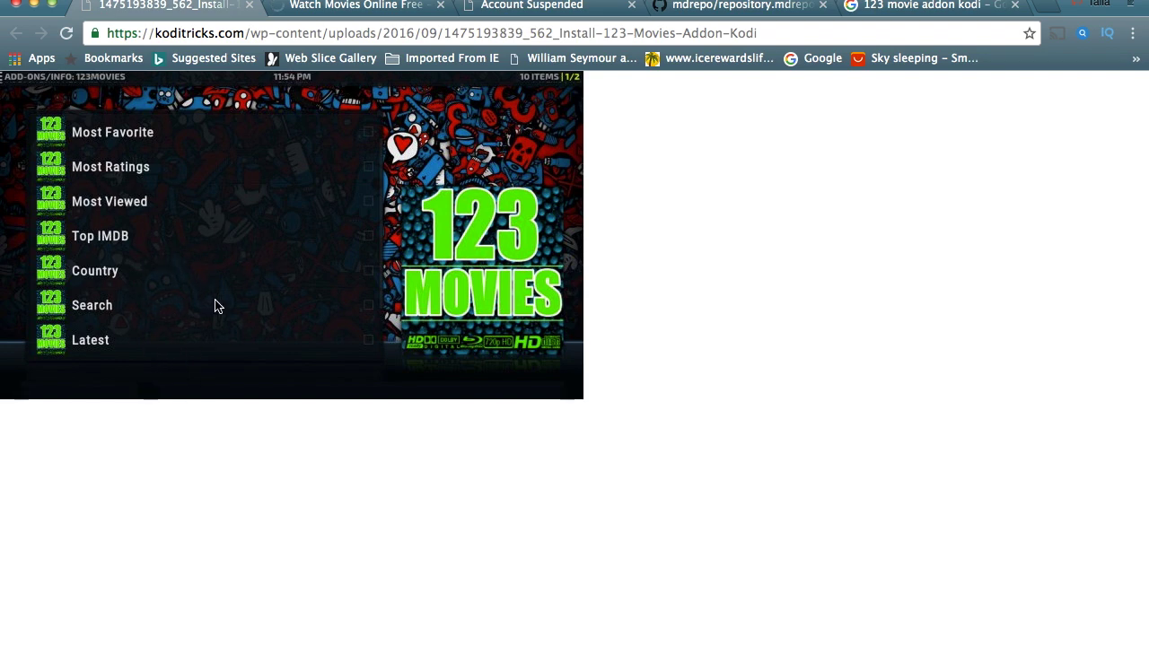
left_click(352, 9)
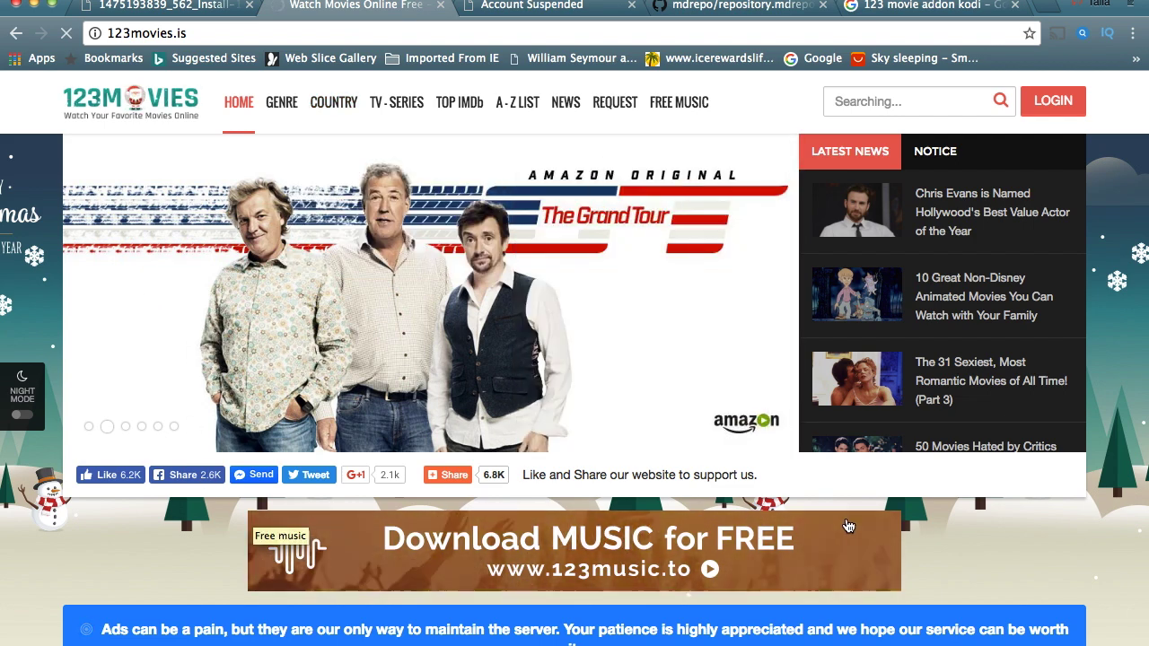
scroll(938, 541, "down", 5)
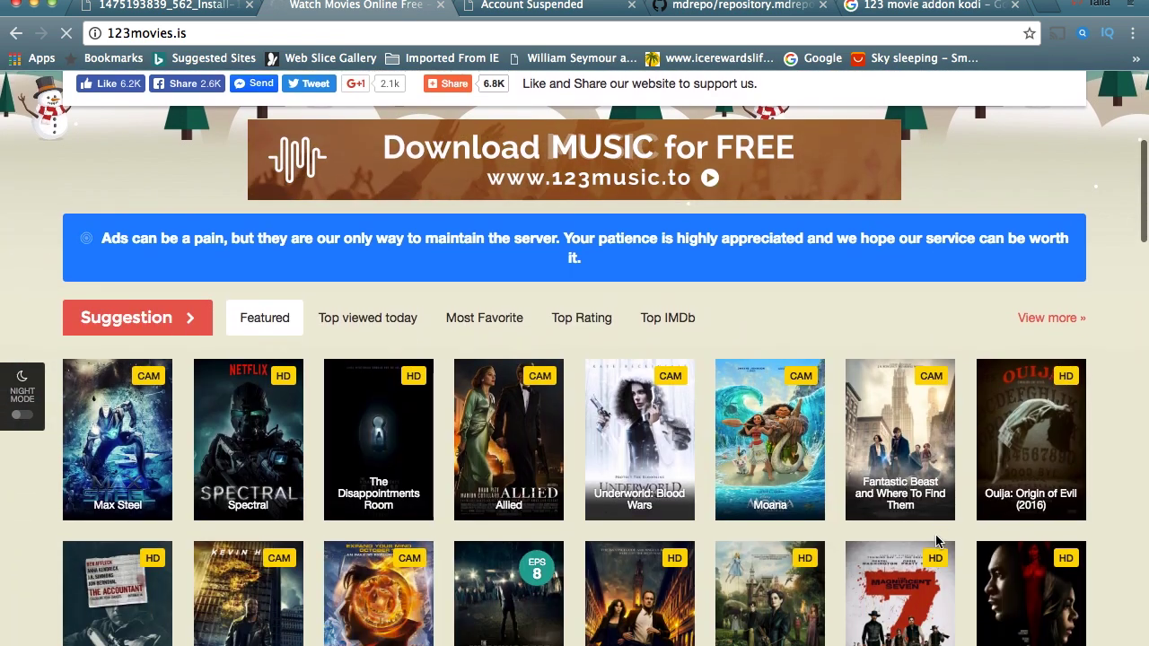
scroll(936, 542, "up", 5)
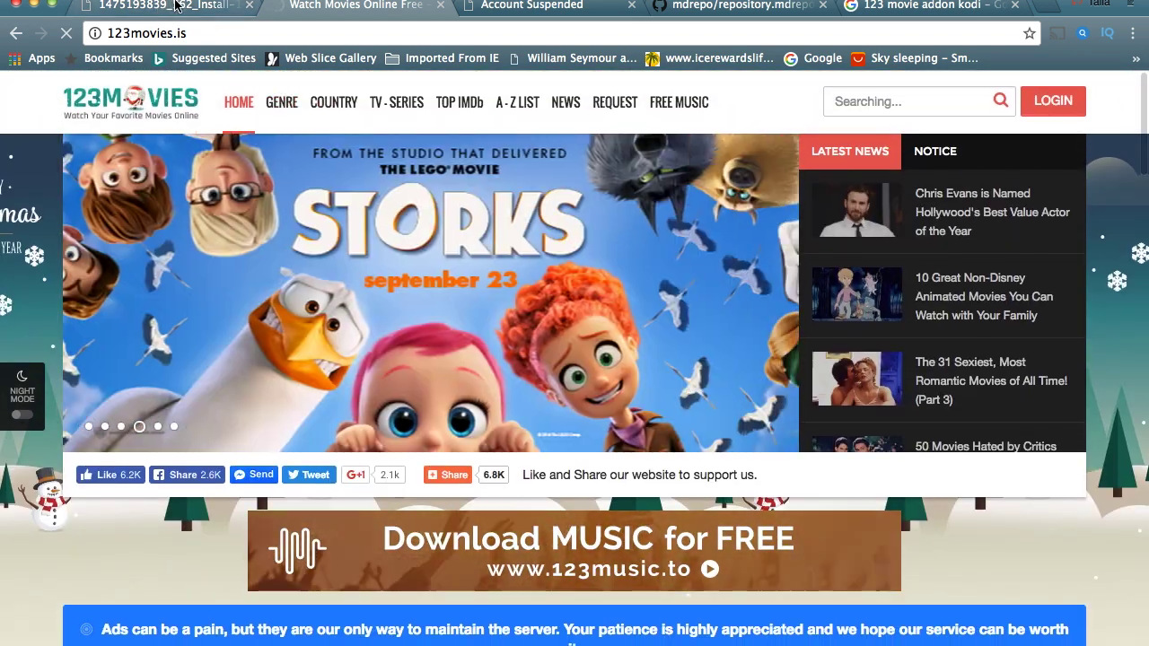
Close the 123 Movies add-on screenshot page and the 123movies.is page.
left_click(176, 7)
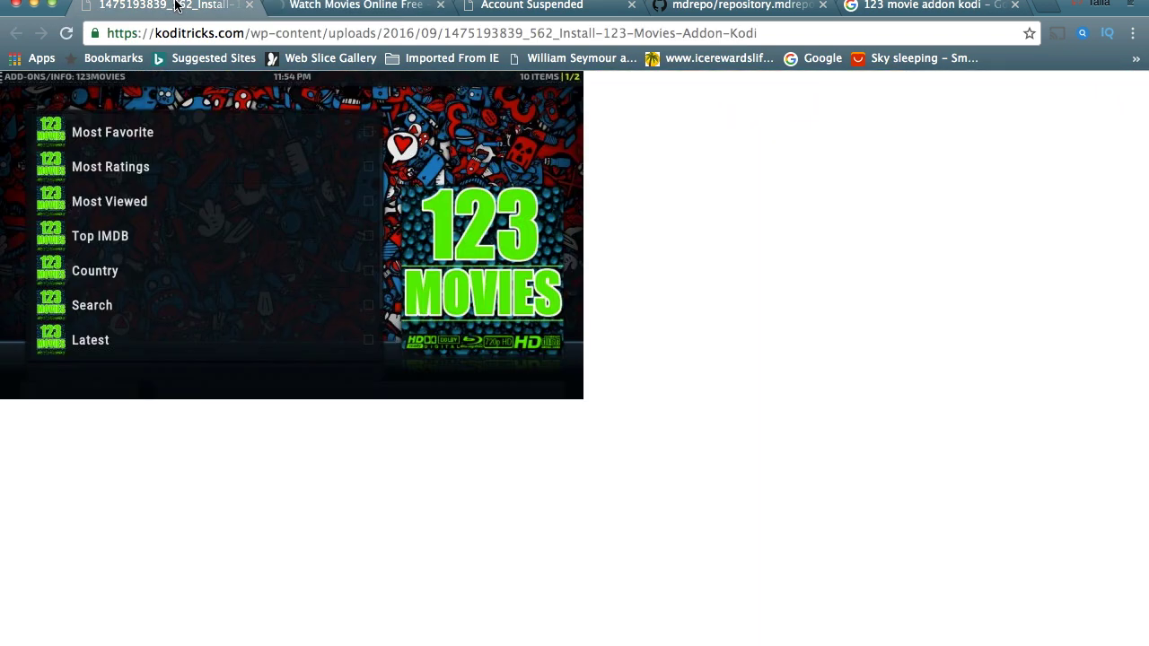
left_click(252, 6)
left_click(253, 6)
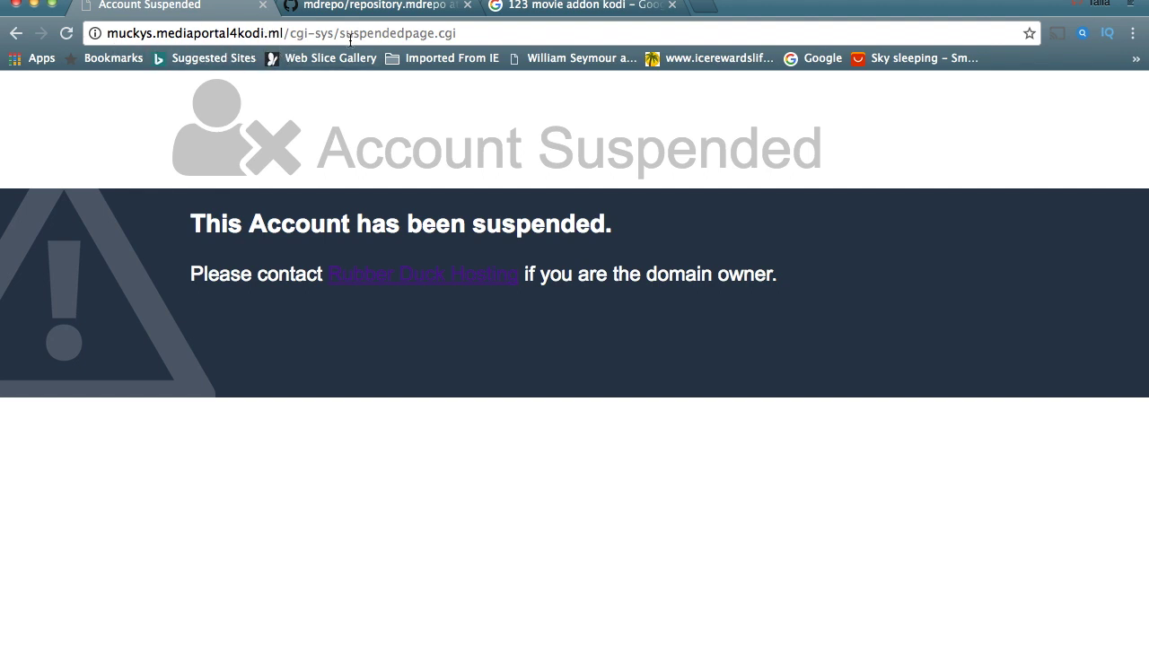
Download repository.mdrepo-1.0.2.zip from the mucky-duck mdrepo repository on GitHub.
left_click(368, 11)
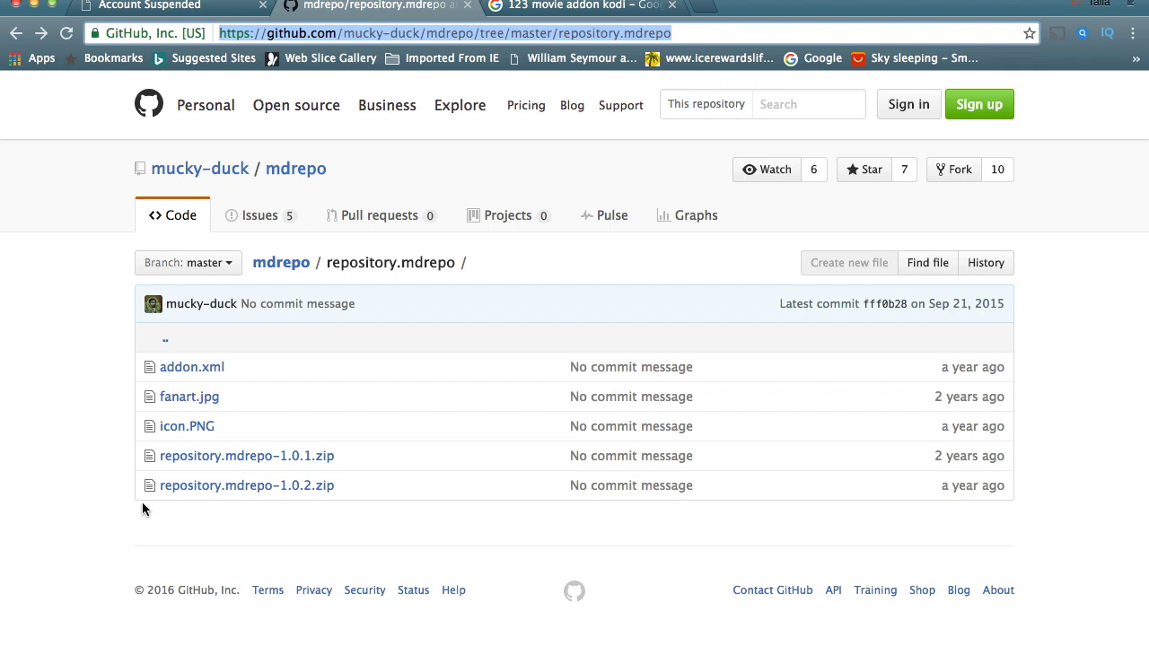
left_click(233, 492)
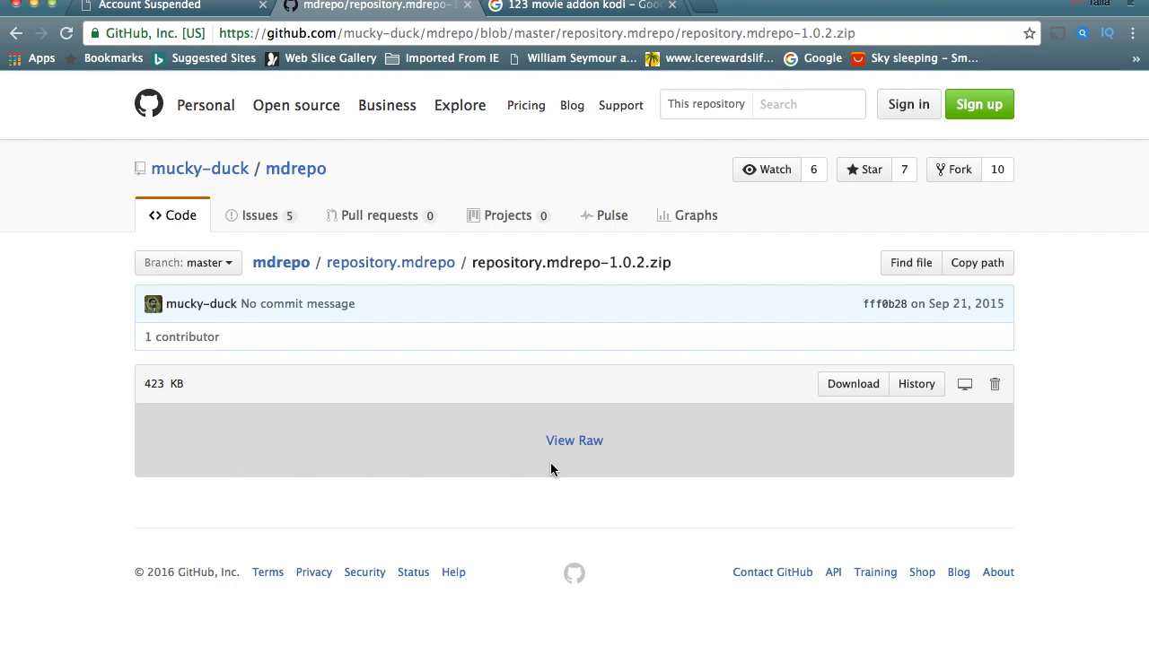
left_click(577, 447)
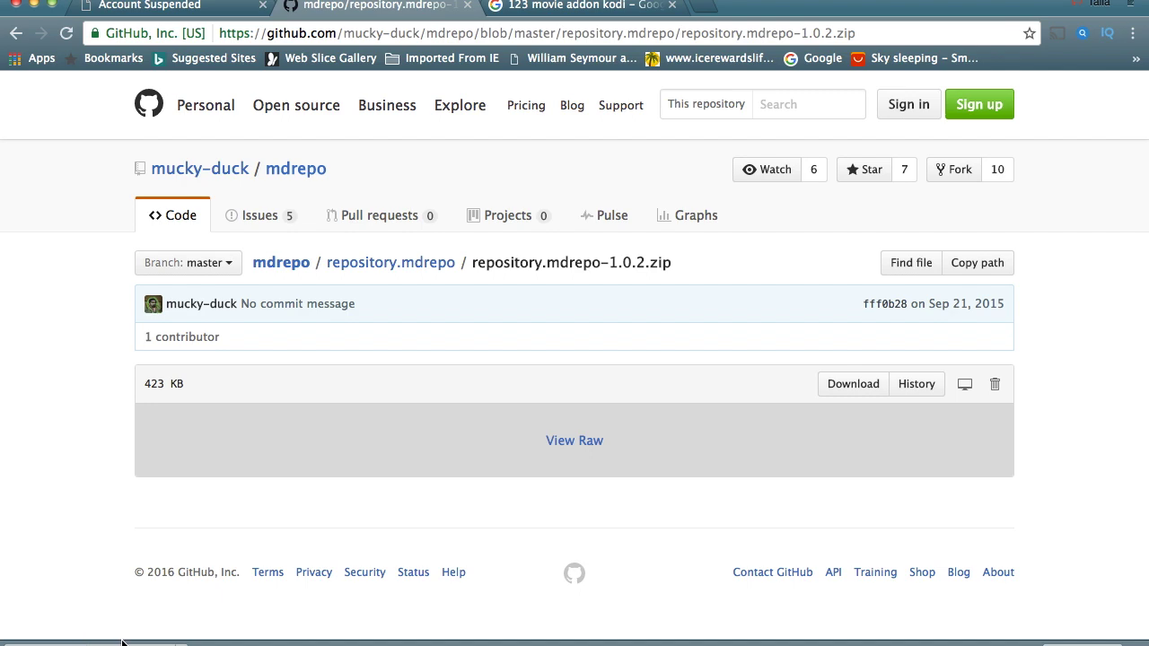
Minimize the browser, move the Notes window out of the way and show the Applications folder with Kodi in Finder.
left_click(34, 6)
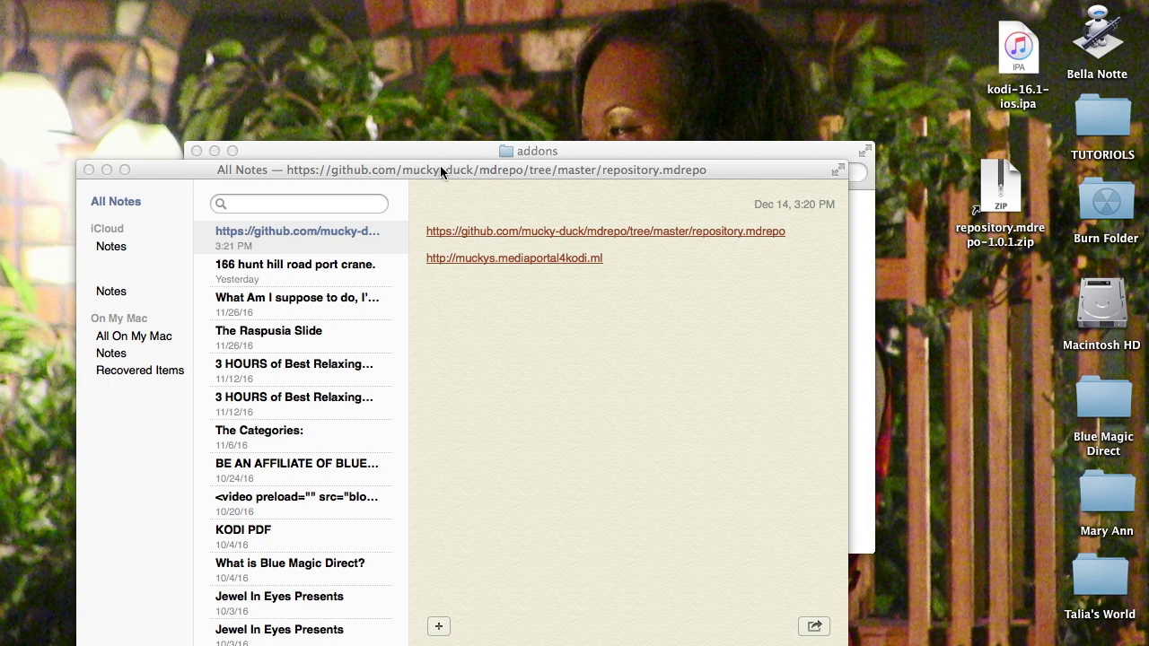
left_click_drag(438, 166, 1043, 621)
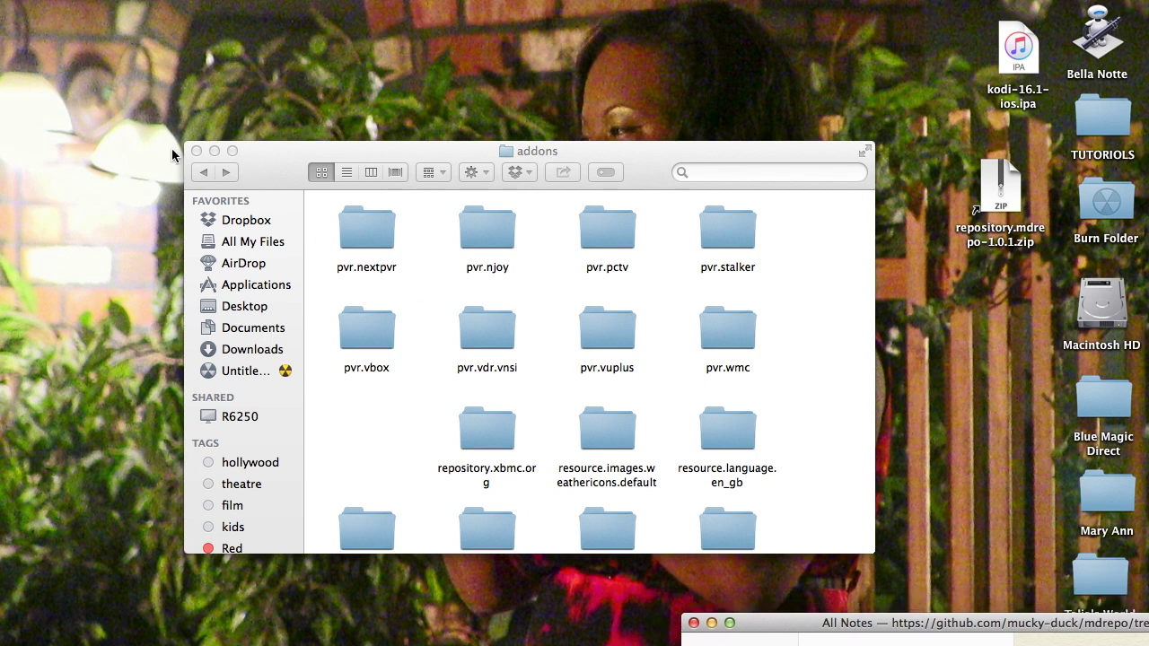
left_click(245, 287)
left_click(246, 286)
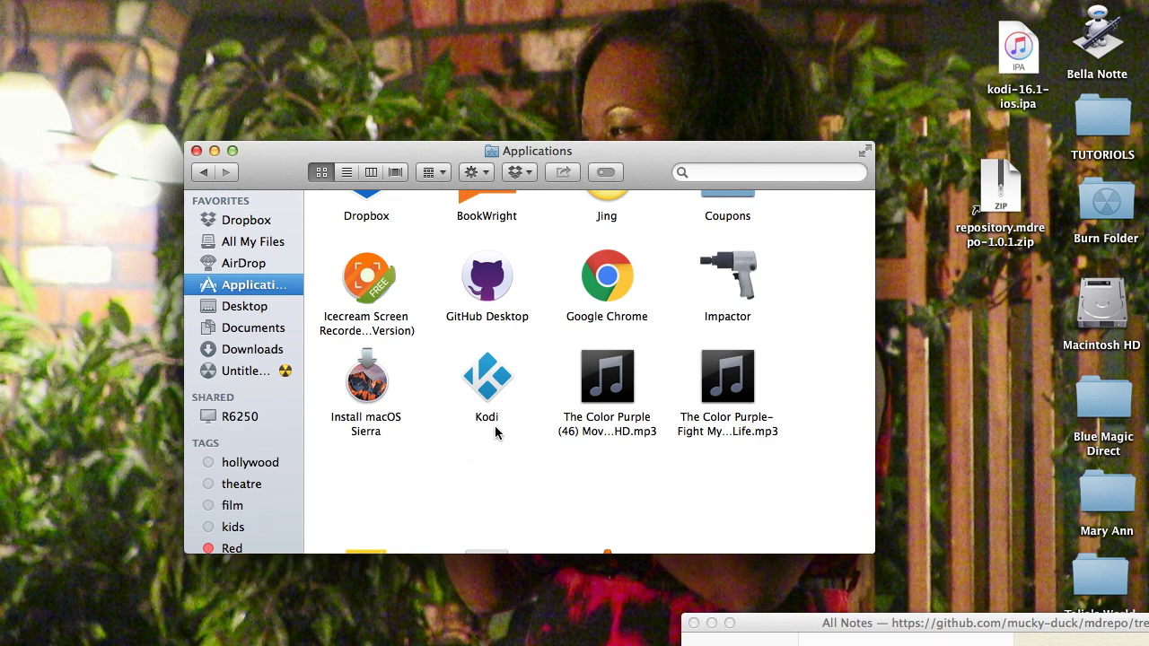
mouse_move(429, 639)
left_click_drag(939, 623, 940, 645)
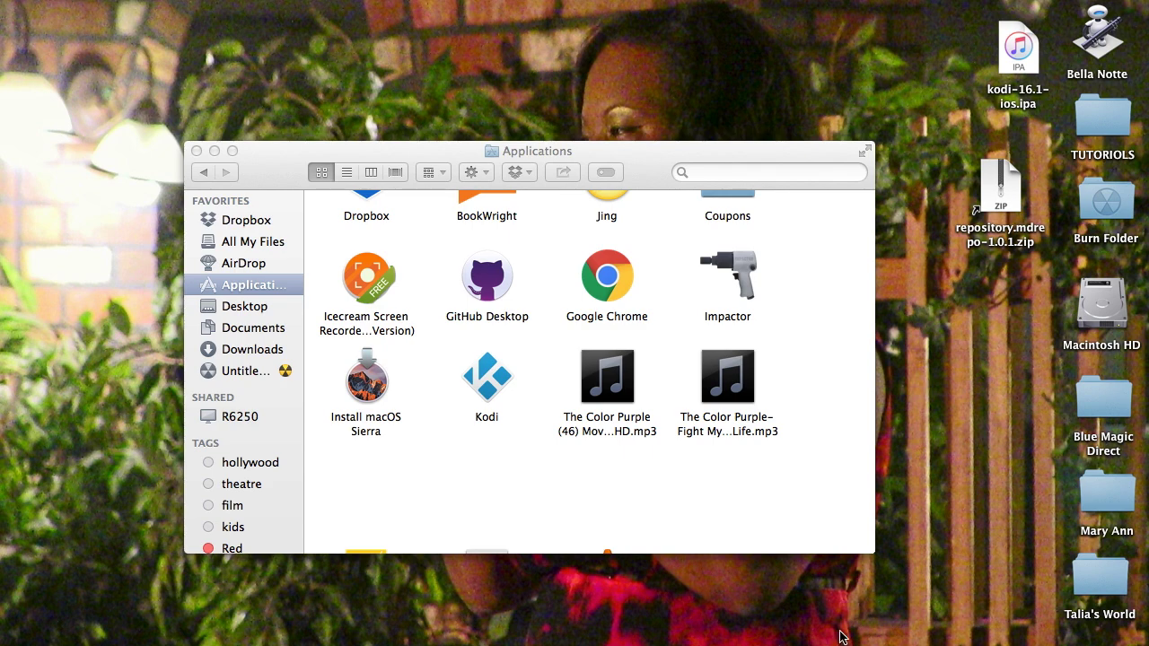
left_click_drag(549, 152, 582, 153)
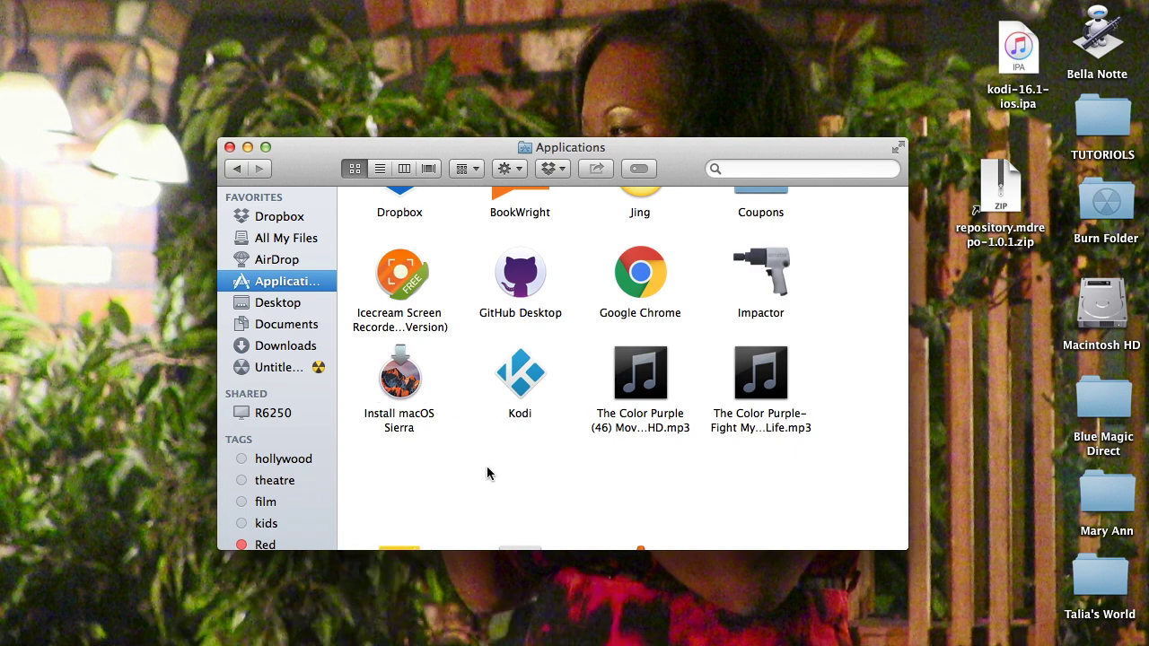
Switch back to Chrome, reveal the downloaded repository.mdrepo-1.0.2 (1).zip in Finder and move it to the Desktop.
mouse_move(475, 628)
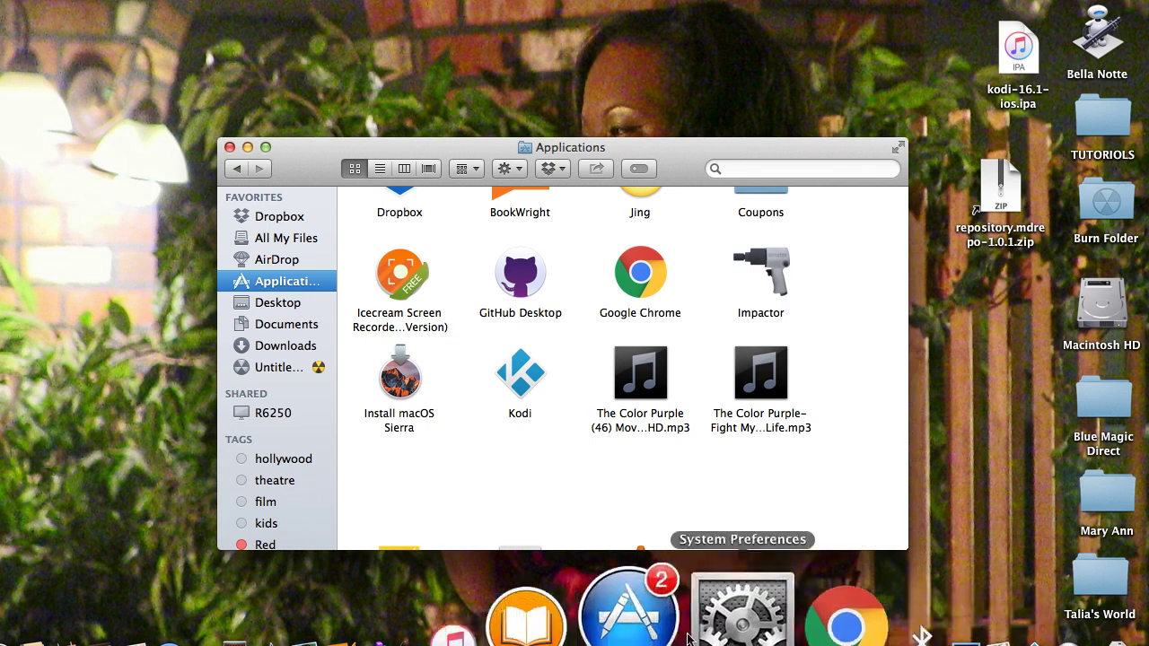
left_click(740, 636)
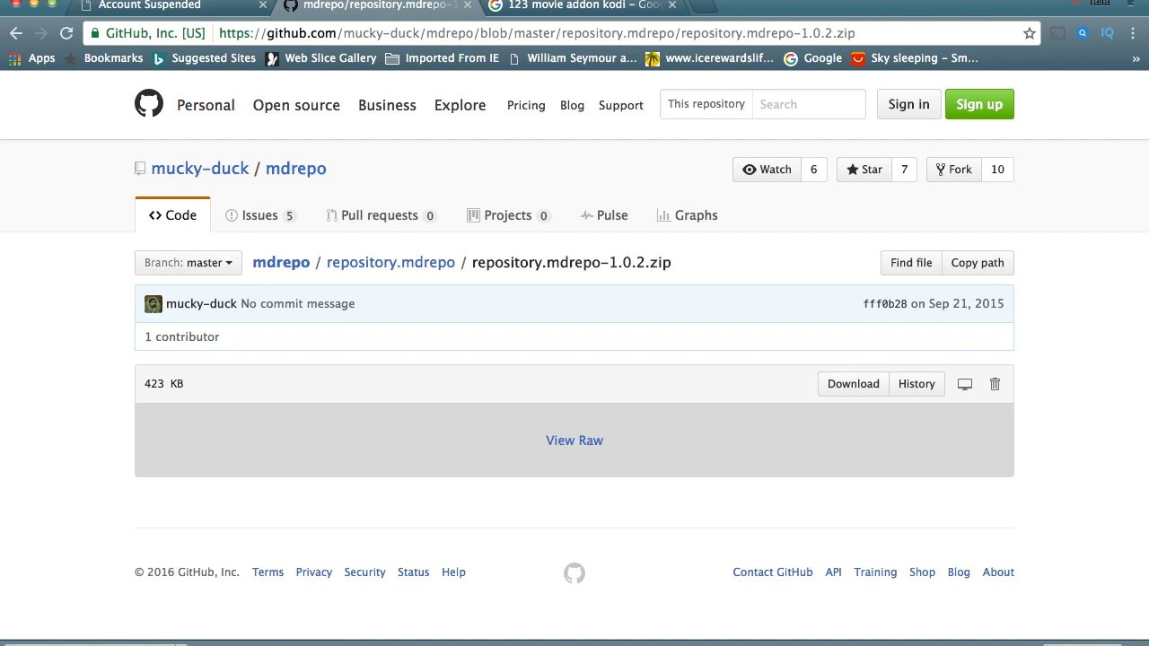
left_click(184, 641)
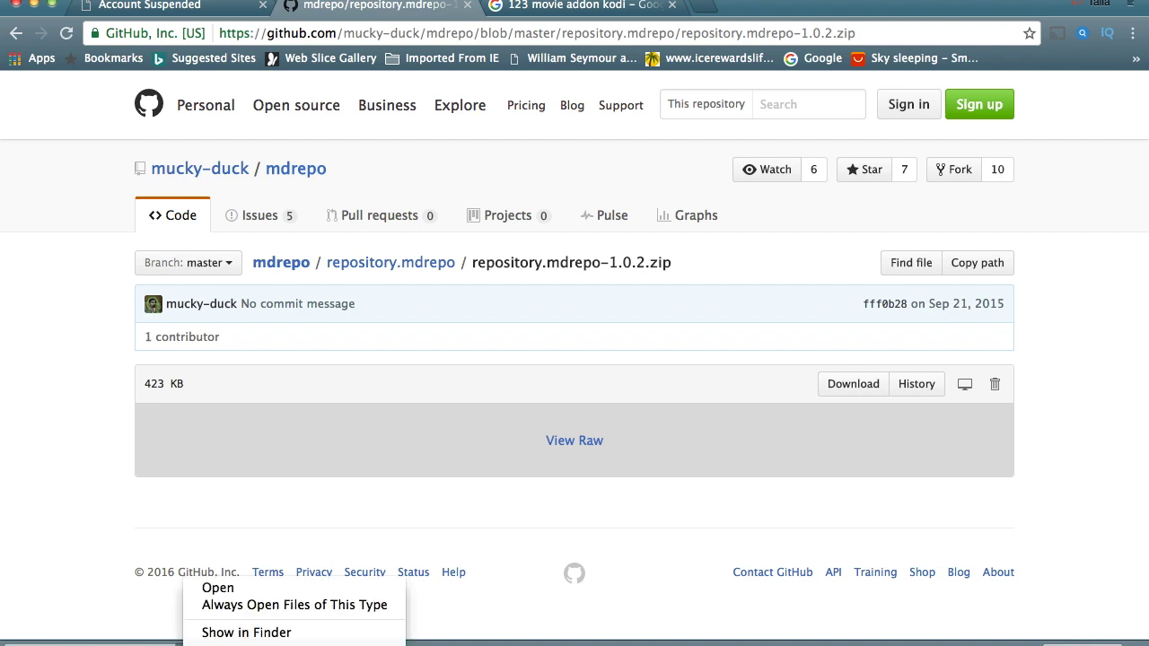
left_click(225, 632)
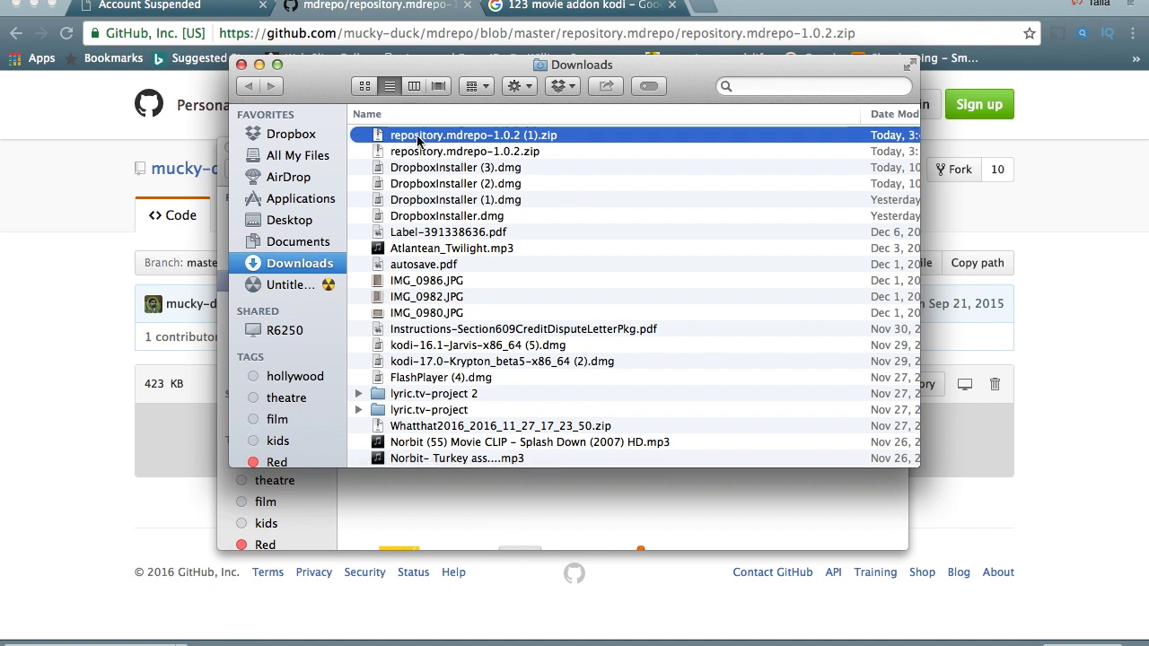
left_click_drag(417, 140, 296, 226)
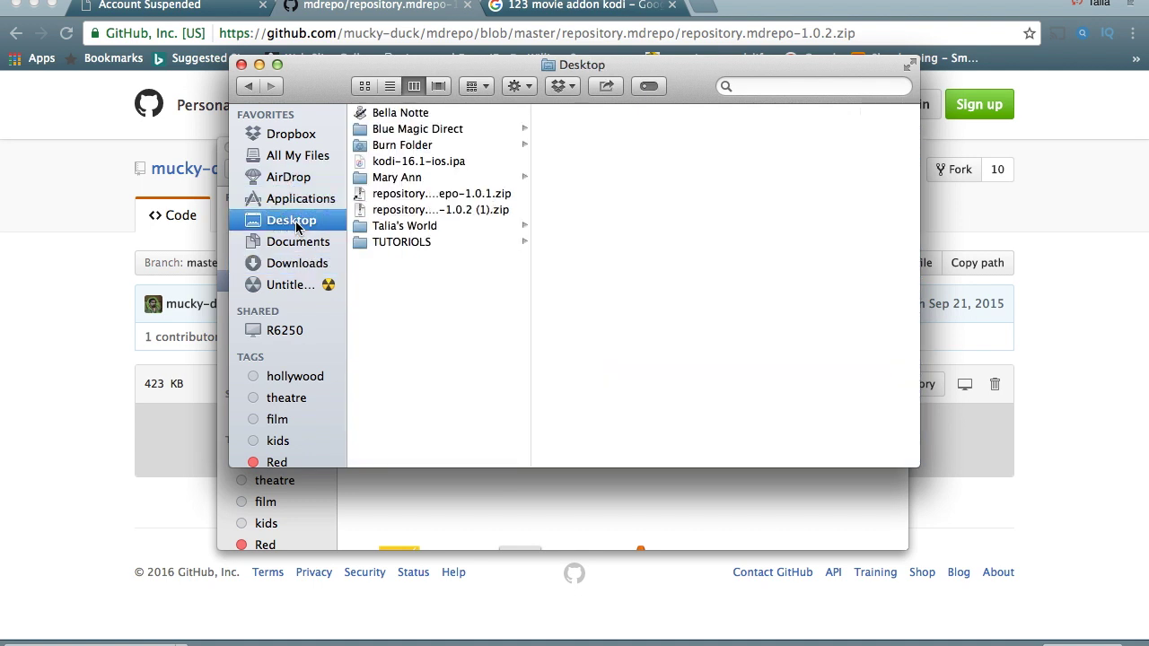
Uncover the desktop by closing the front Finder window and minimizing the browser, keeping the Applications window open.
left_click(242, 66)
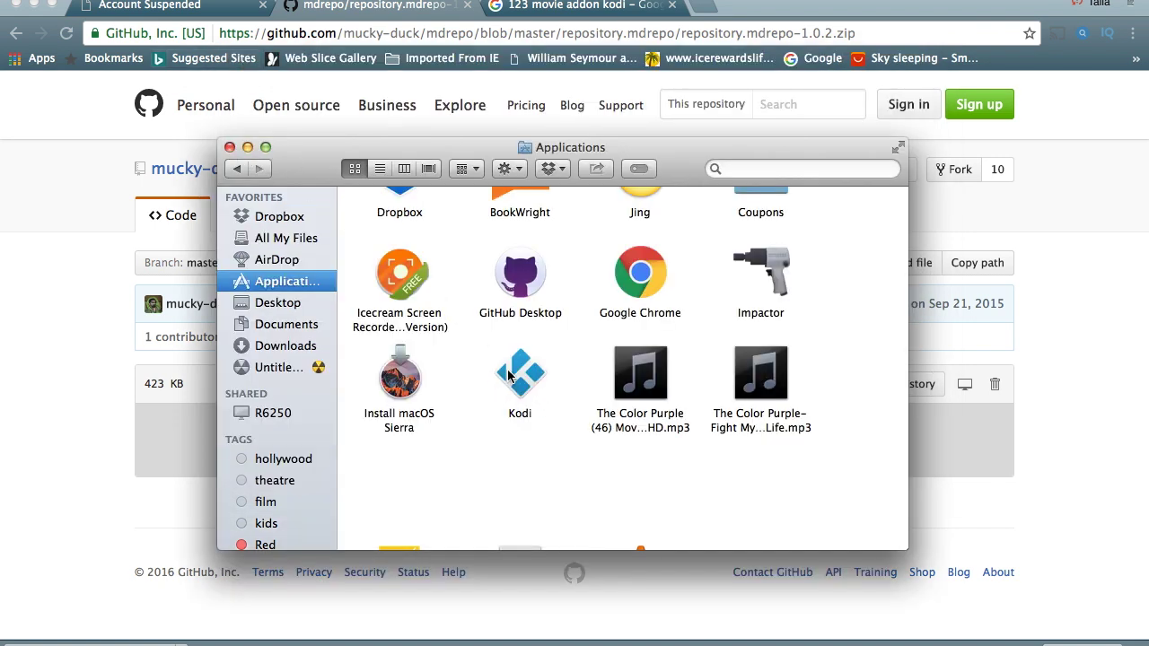
left_click(35, 5)
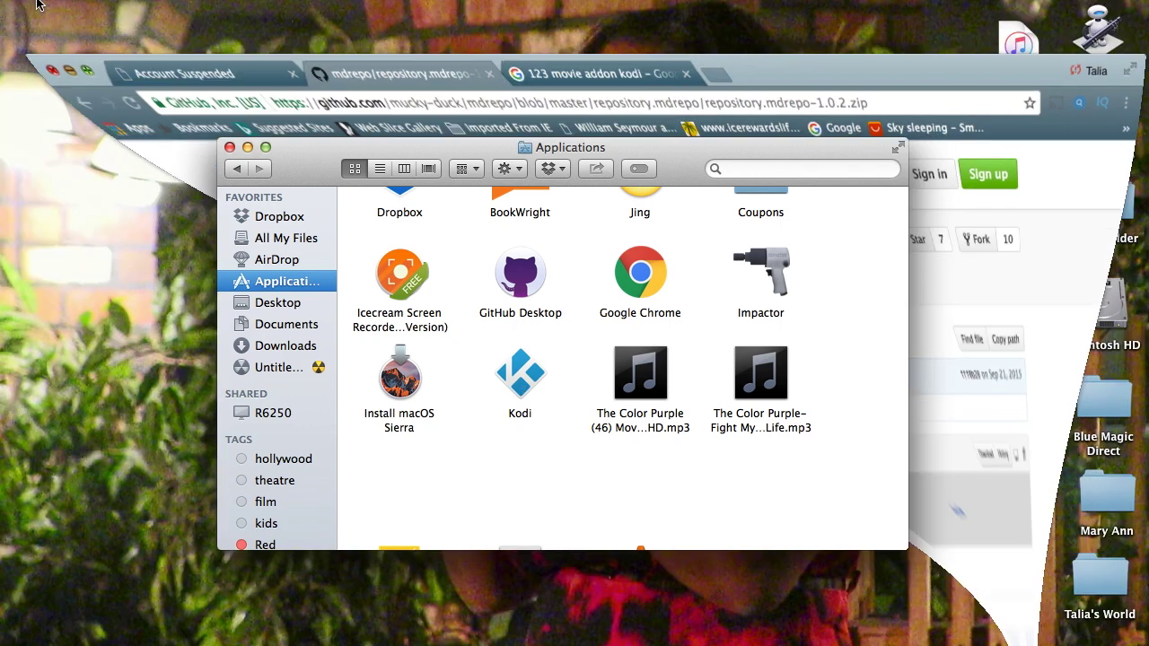
left_click_drag(562, 148, 545, 55)
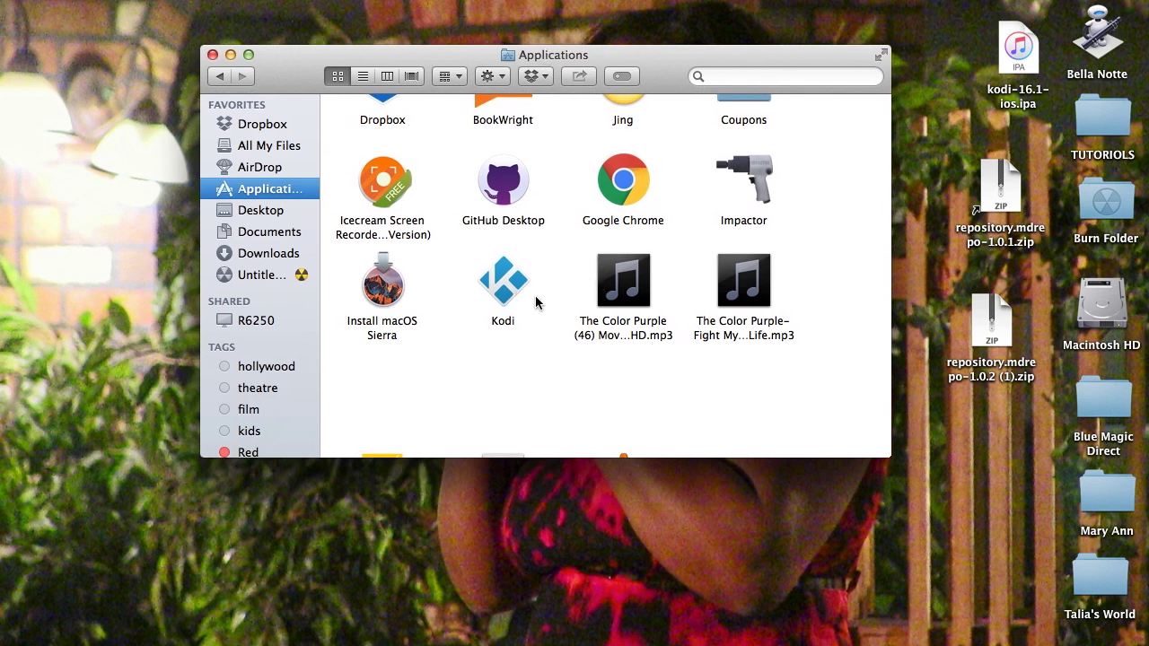
Extract repository.mdrepo-1.0.2 (1).zip on the desktop and place the resulting repository.mdrepo folder below the archive.
right_click(1002, 330)
mouse_move(895, 328)
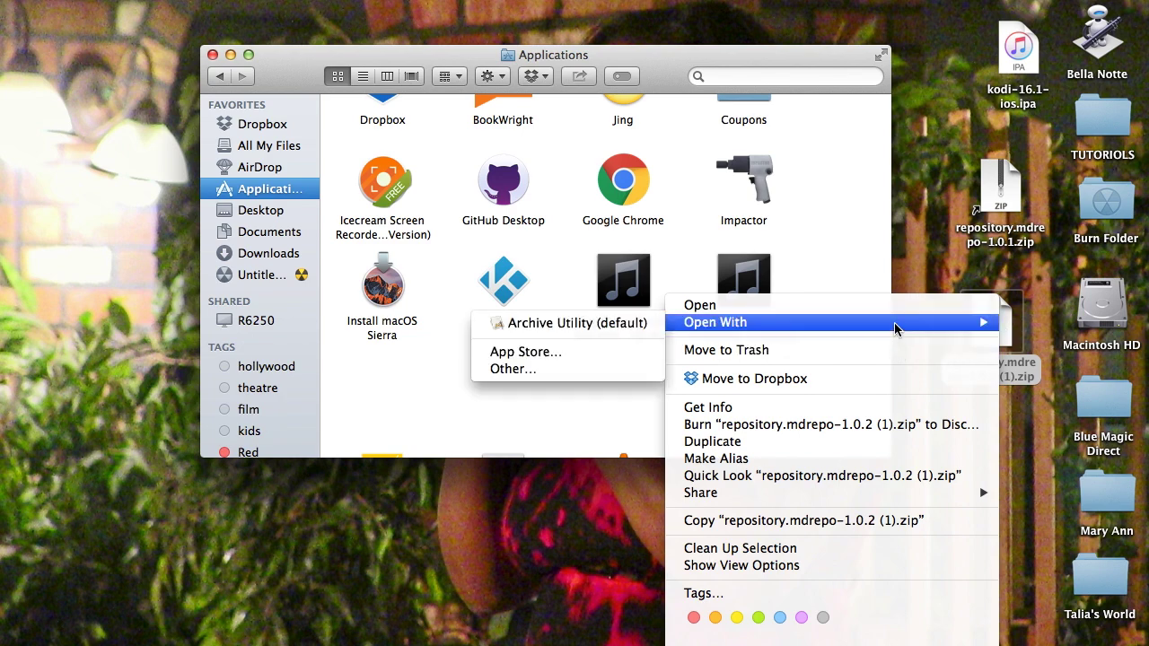
left_click(1021, 332)
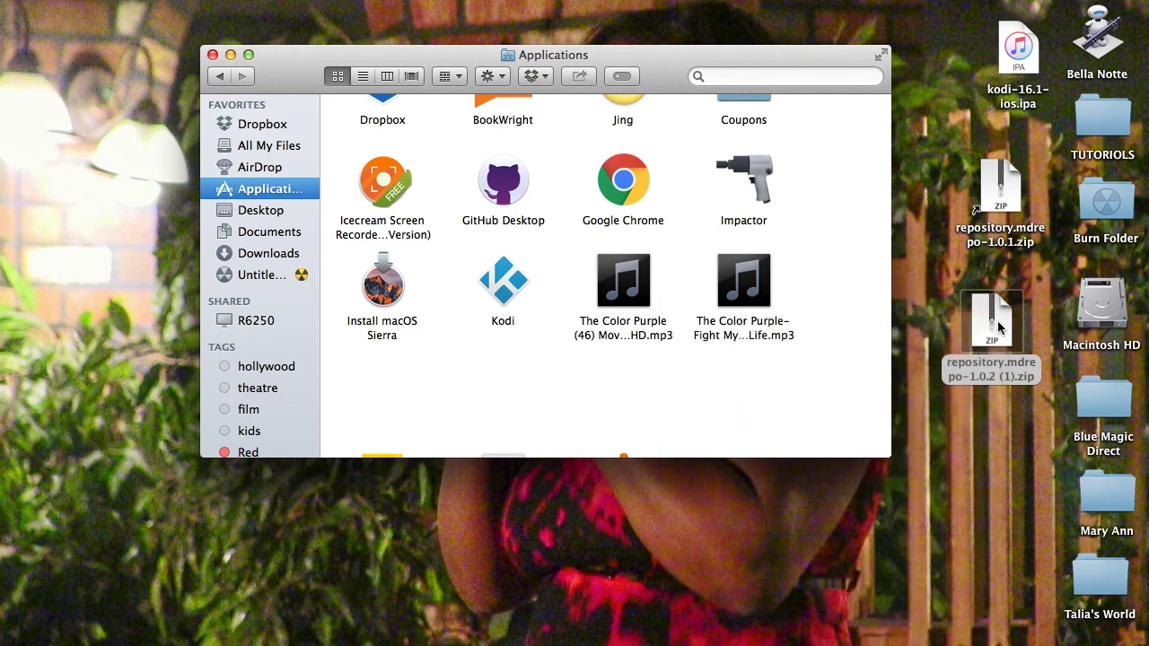
double_click(1002, 331)
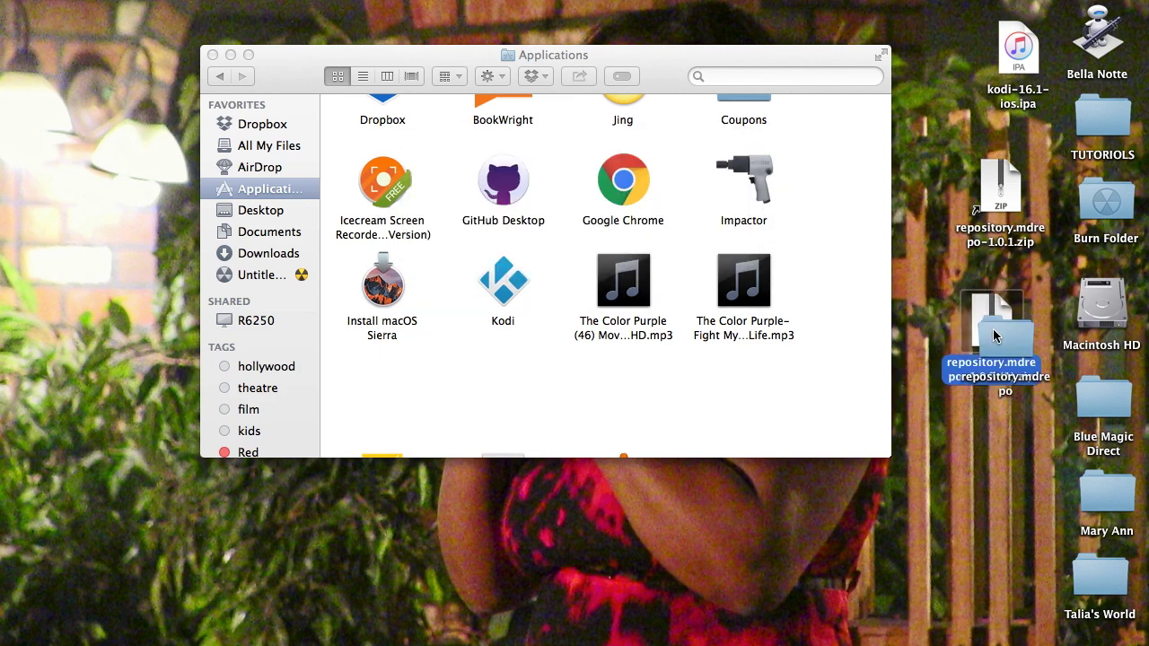
left_click_drag(997, 363, 1003, 442)
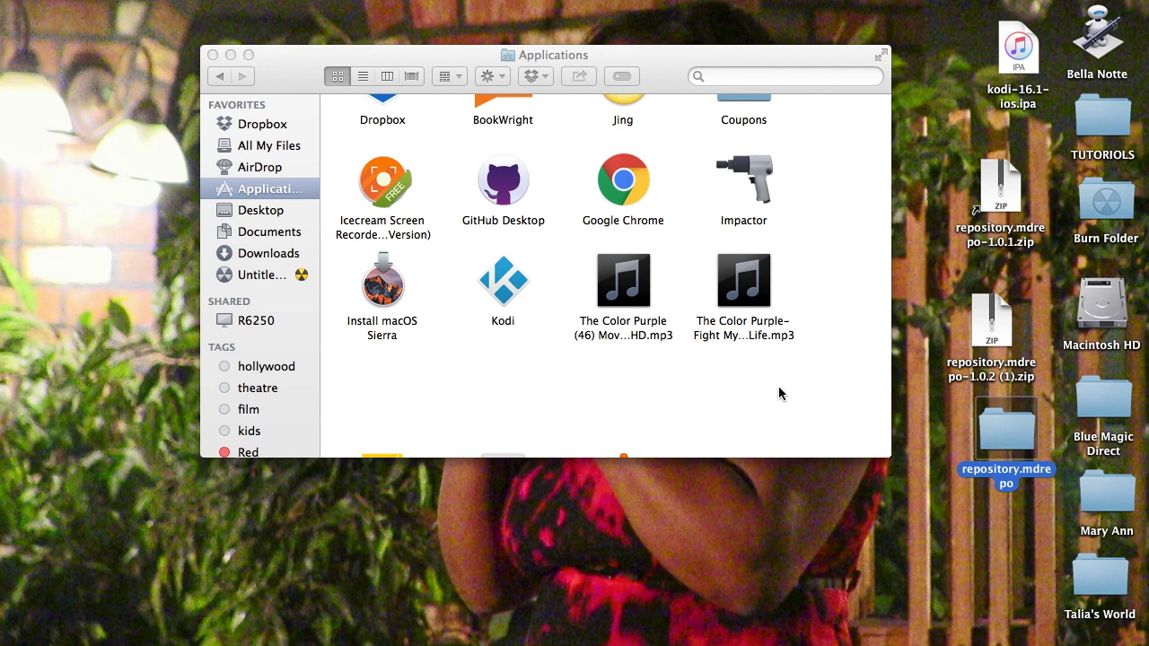
Show the package contents of the Kodi application and open the Kodi folder inside Contents > Resources.
right_click(504, 278)
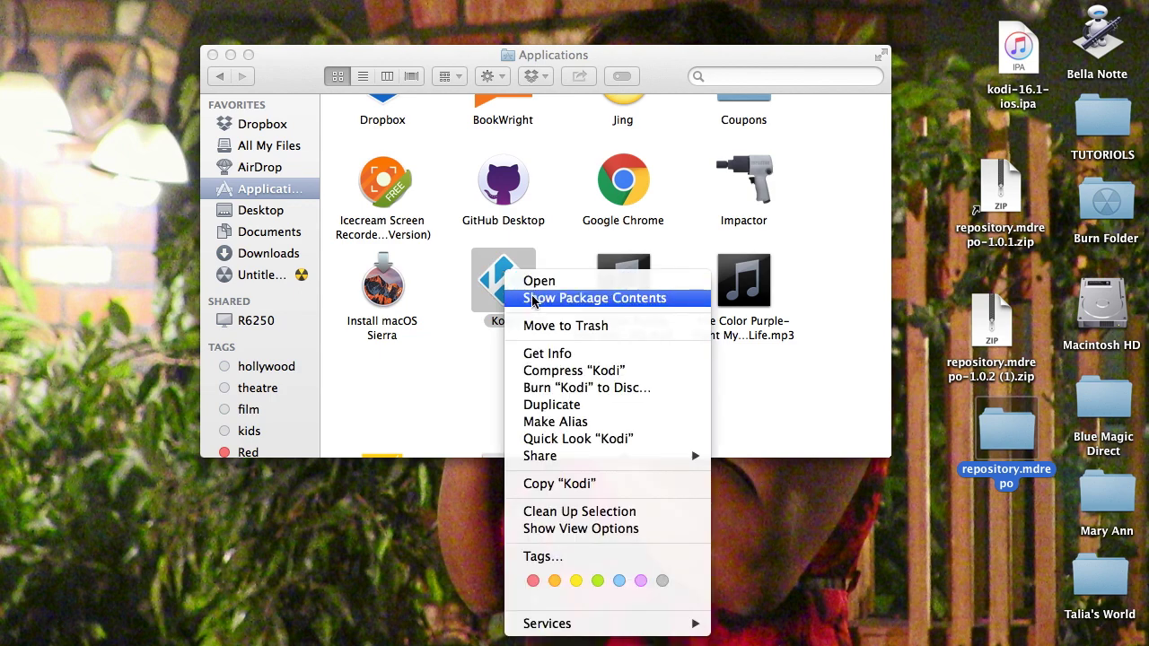
left_click(534, 299)
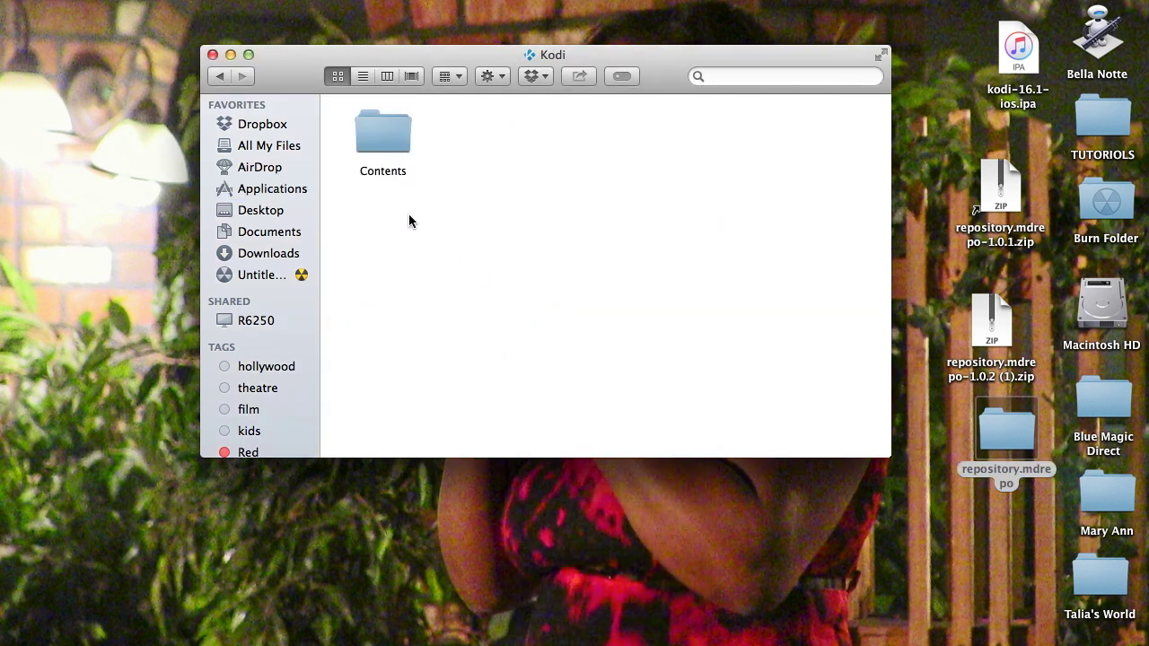
double_click(390, 140)
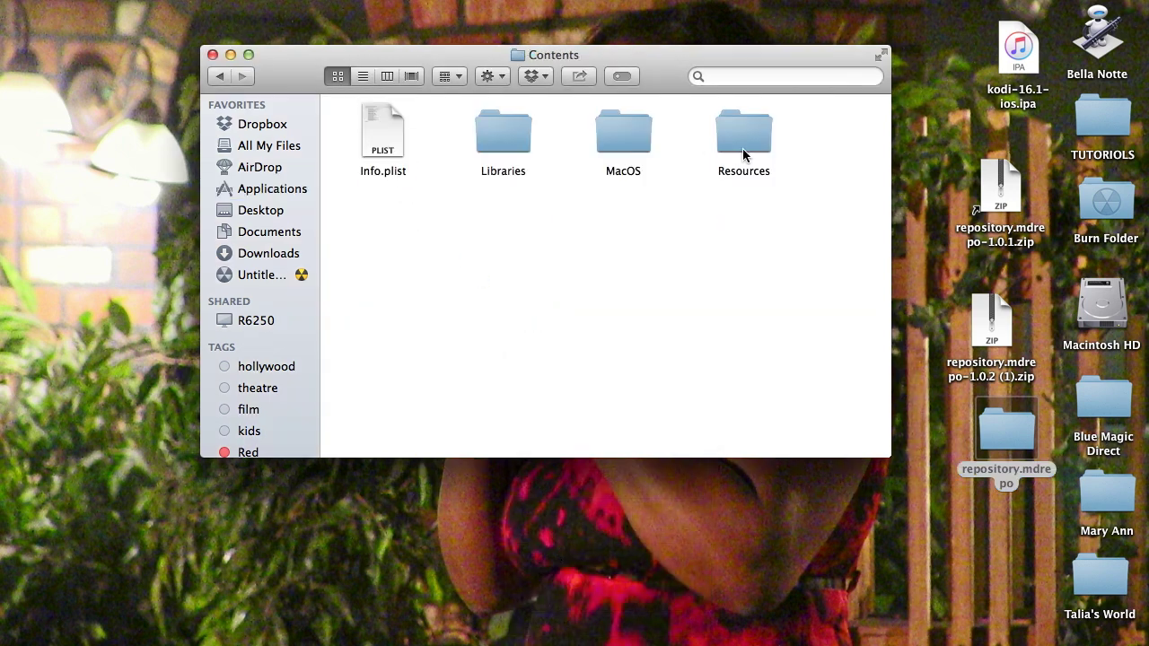
double_click(738, 148)
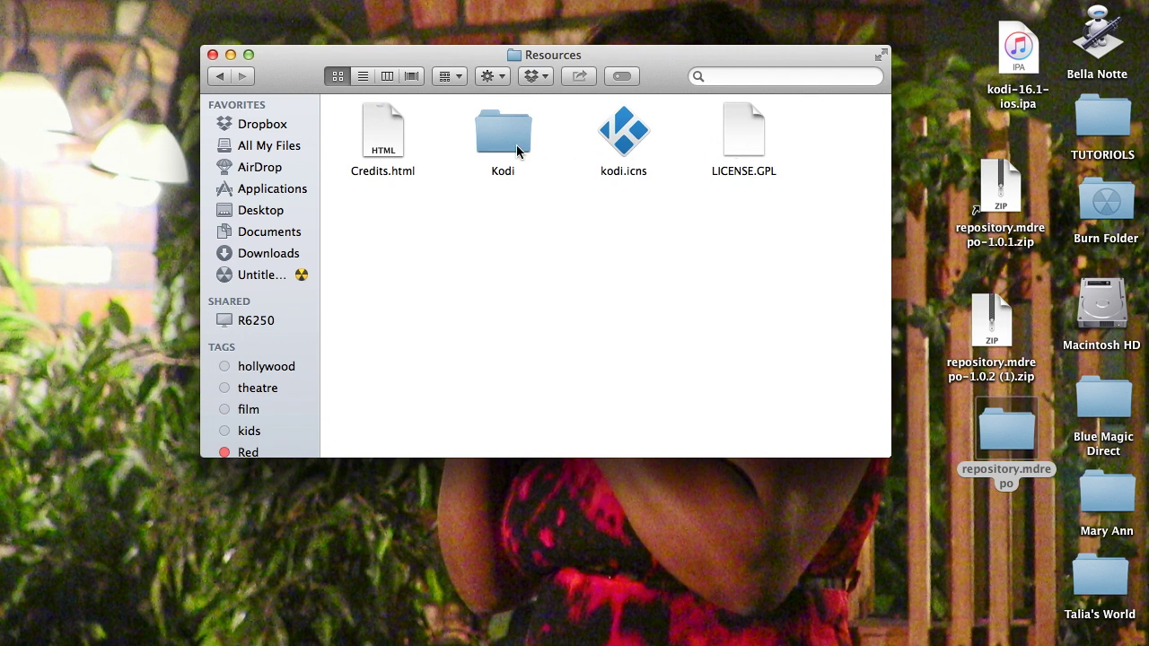
left_click(514, 144)
double_click(513, 143)
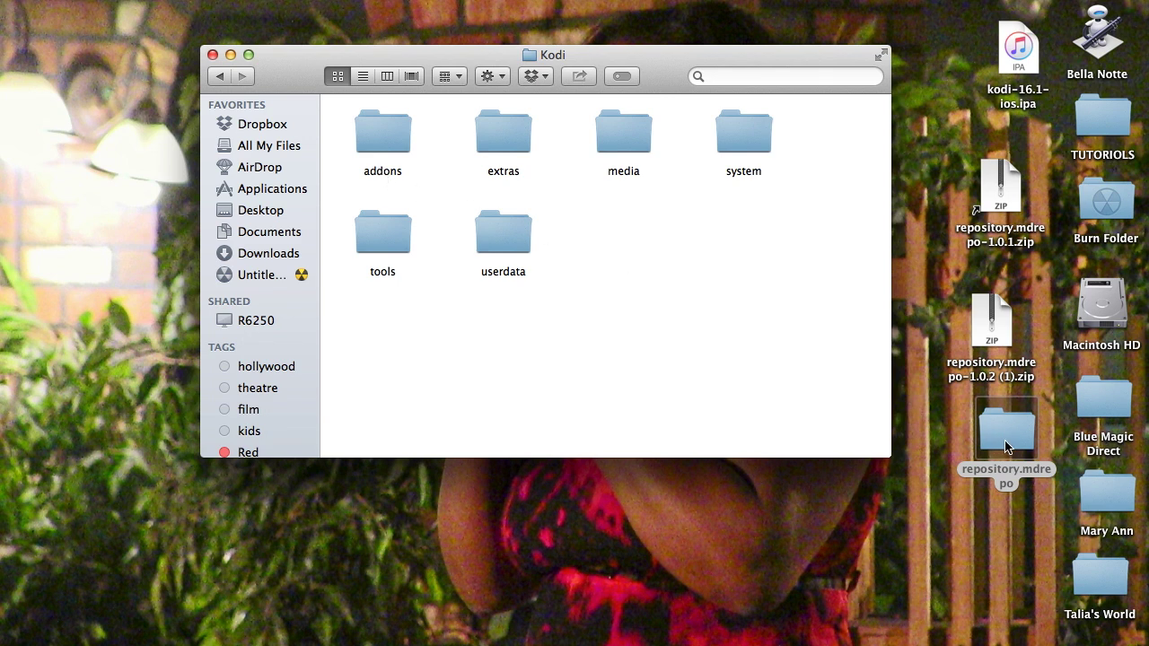
Move the repository.mdrepo folder from the desktop into Kodi's addons folder, check that it is there and close the Finder window.
left_click_drag(1004, 444, 391, 154)
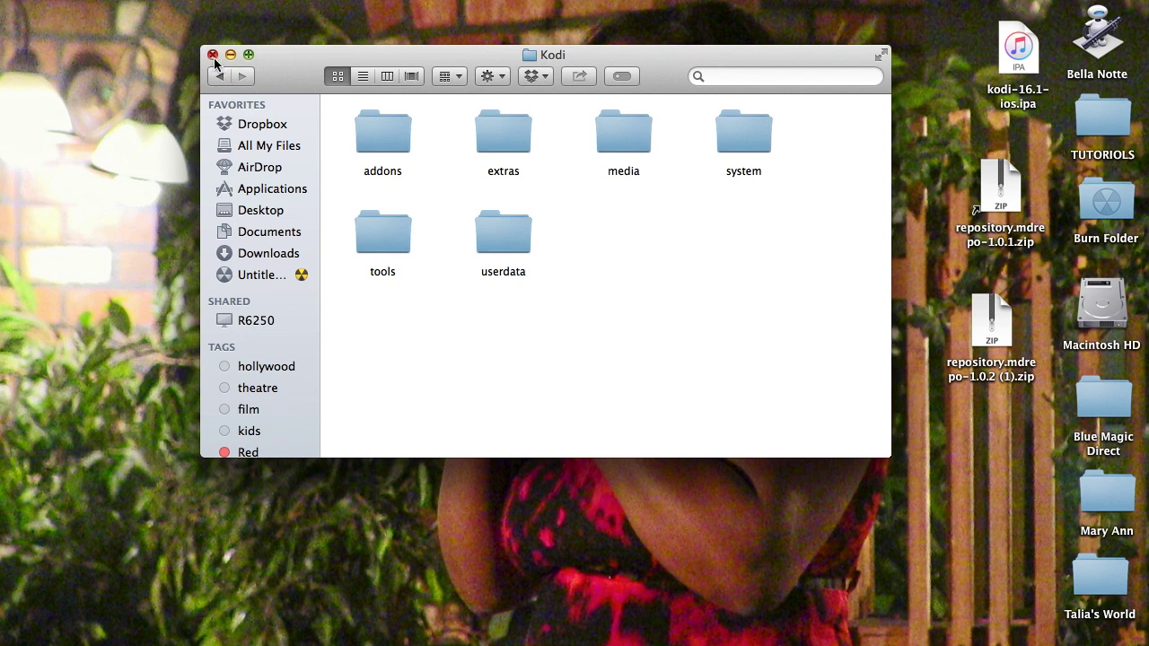
double_click(383, 135)
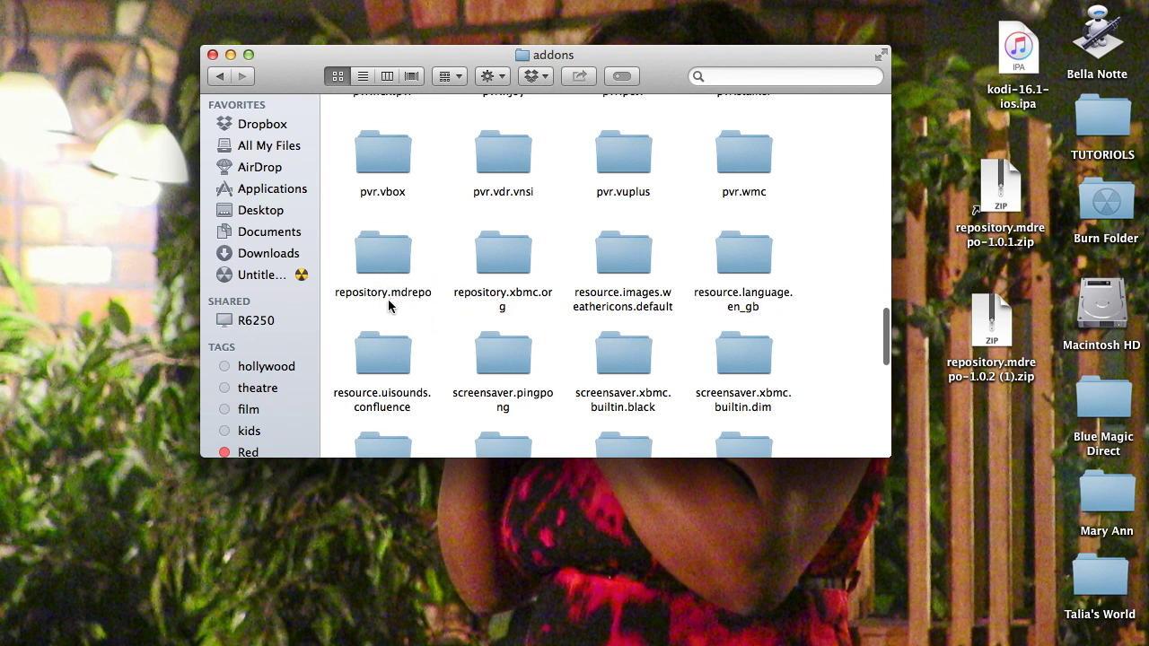
left_click(213, 55)
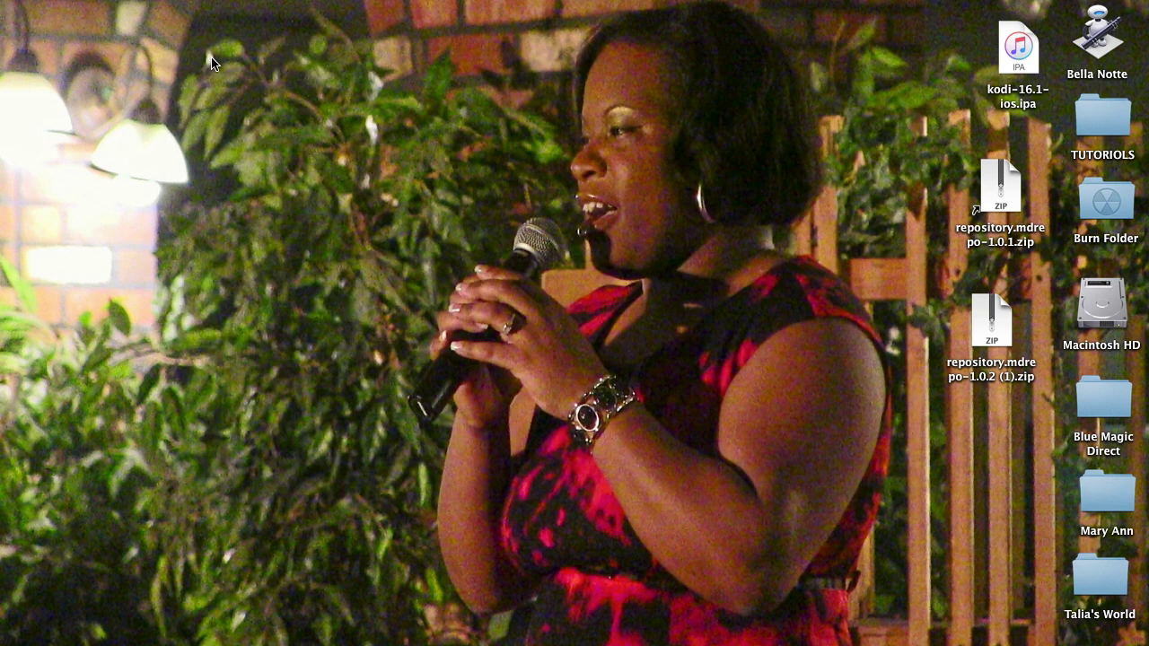
Launch Kodi and open the file manager of its System section.
mouse_move(808, 639)
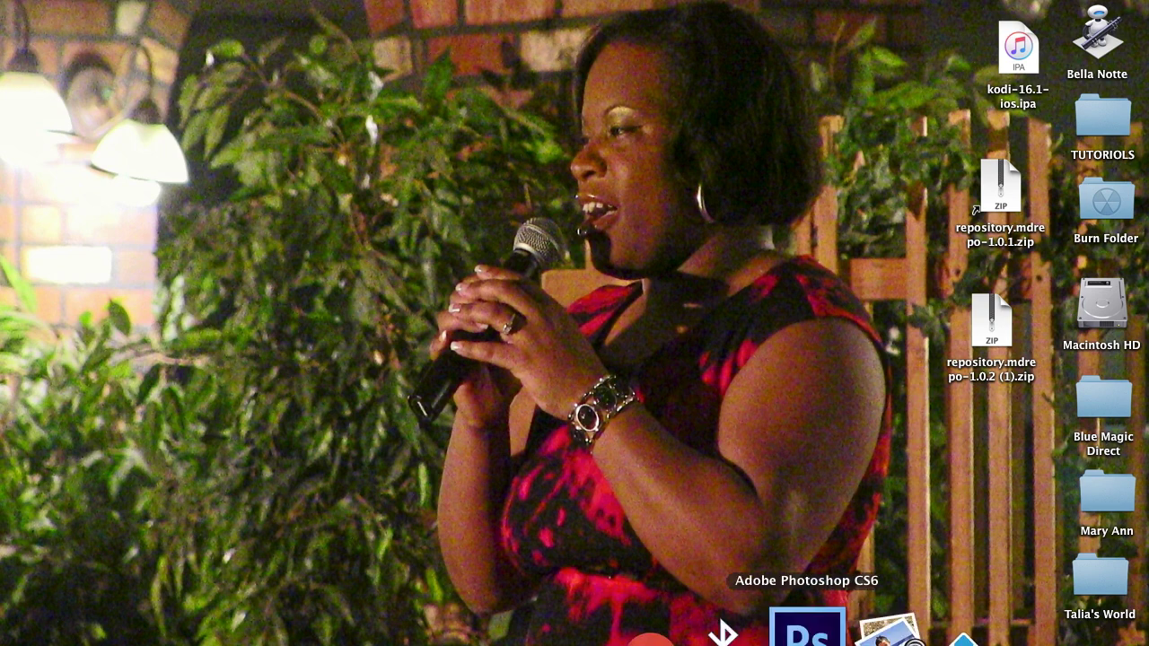
left_click(869, 636)
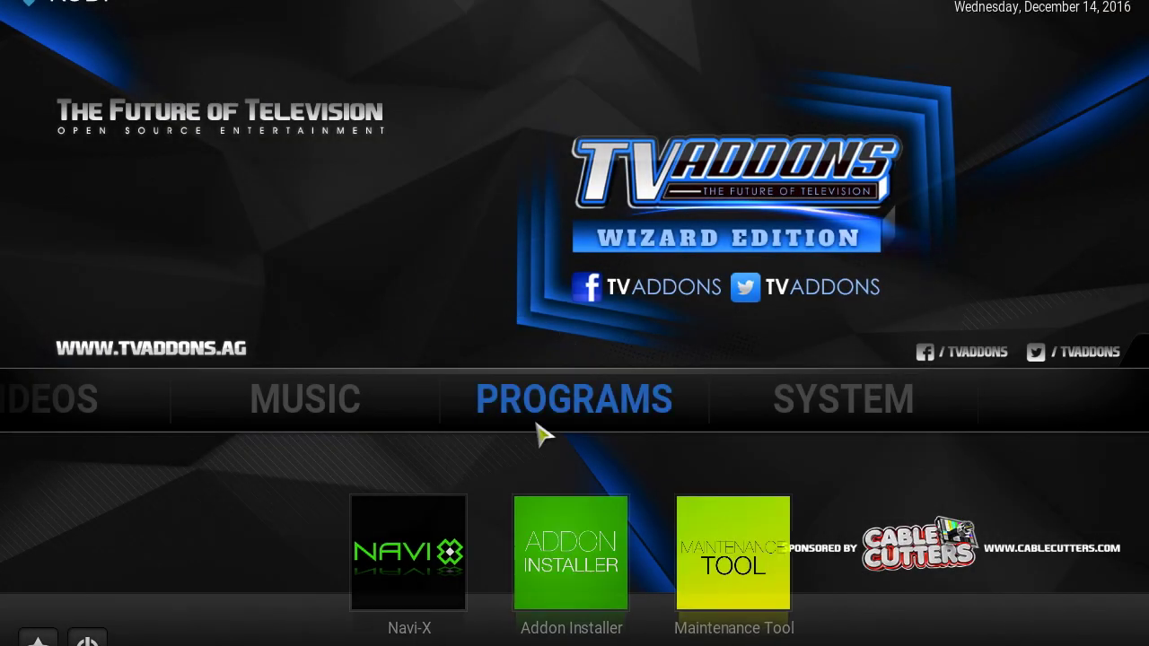
mouse_move(826, 395)
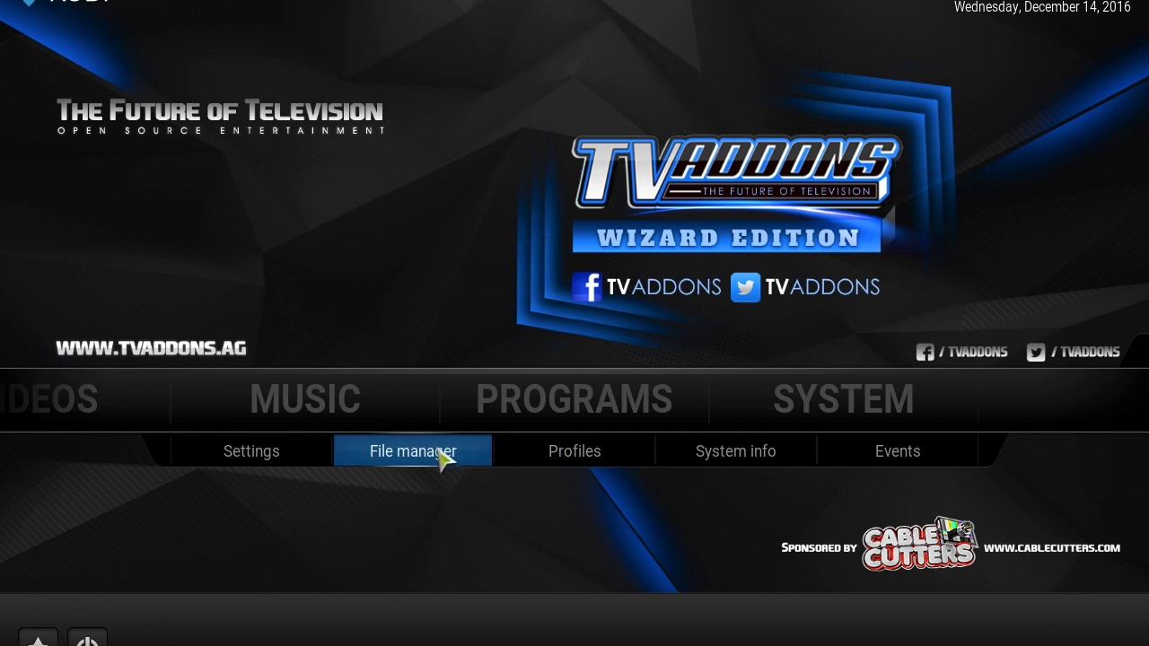
left_click(443, 459)
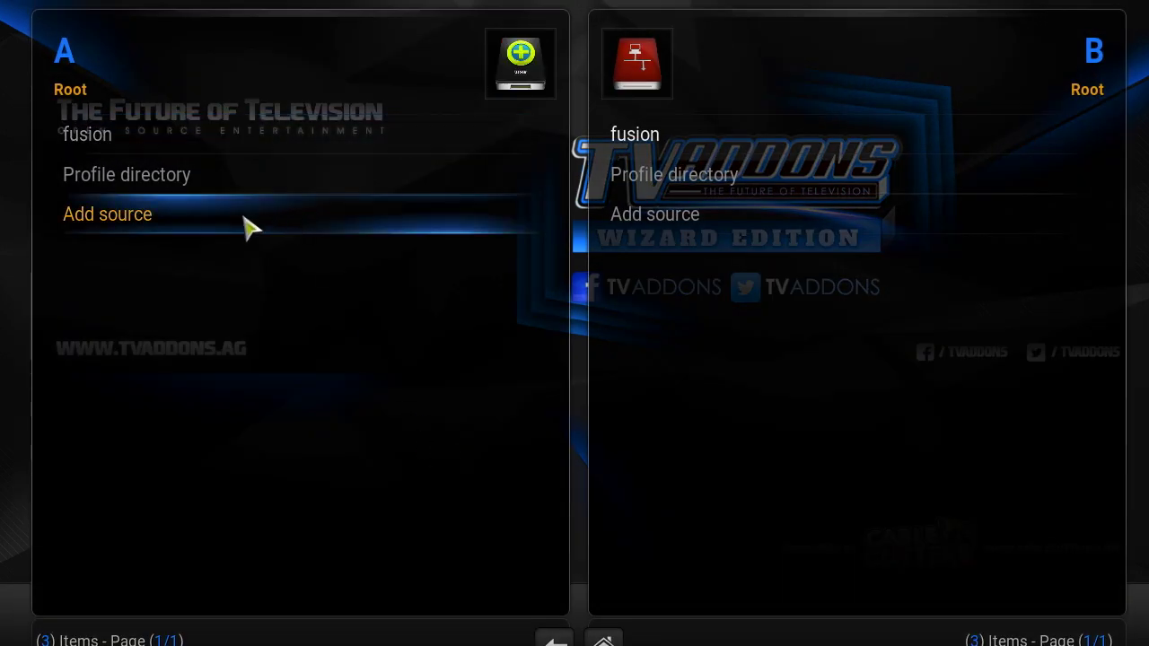
left_click(218, 225)
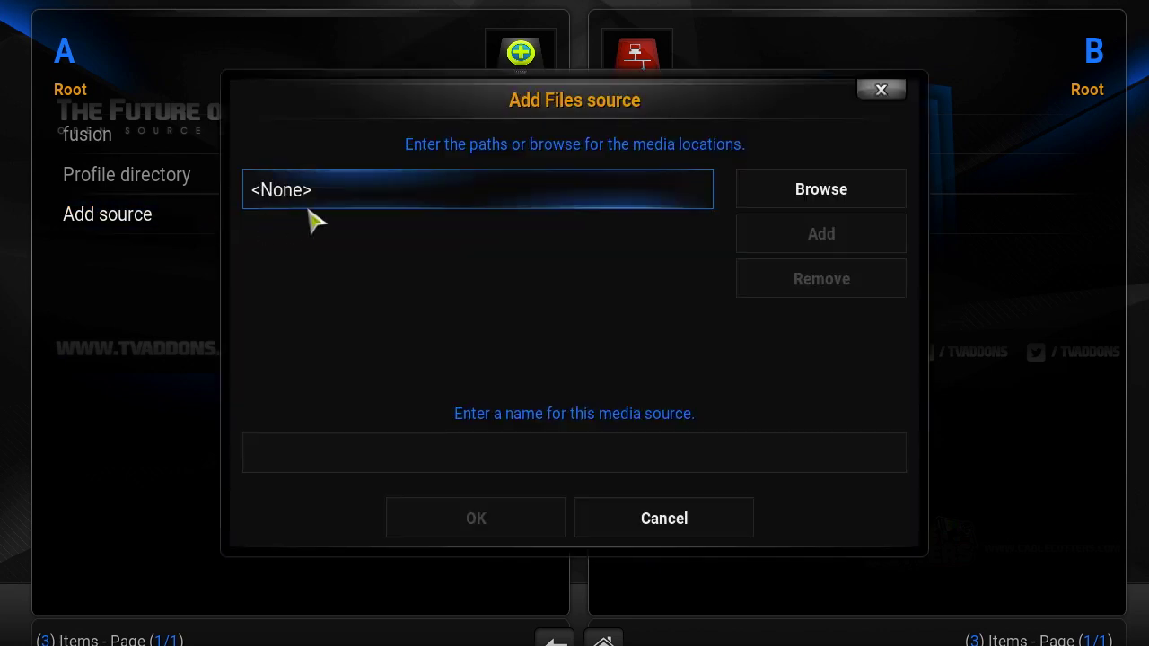
left_click(325, 191)
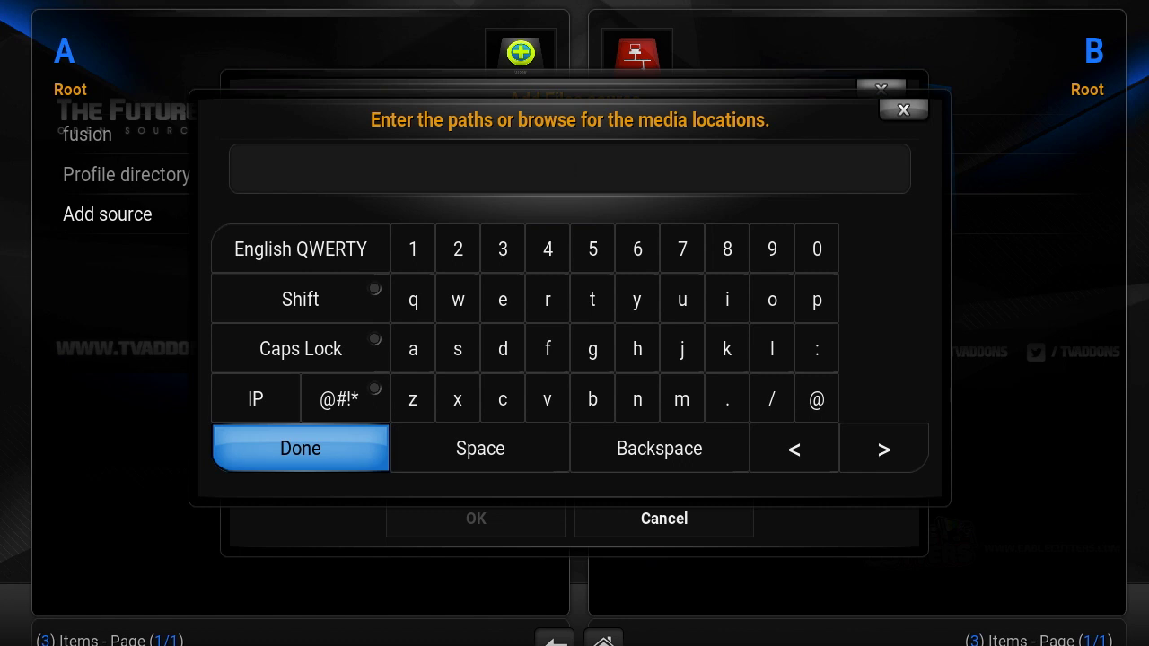
type("http://muckys")
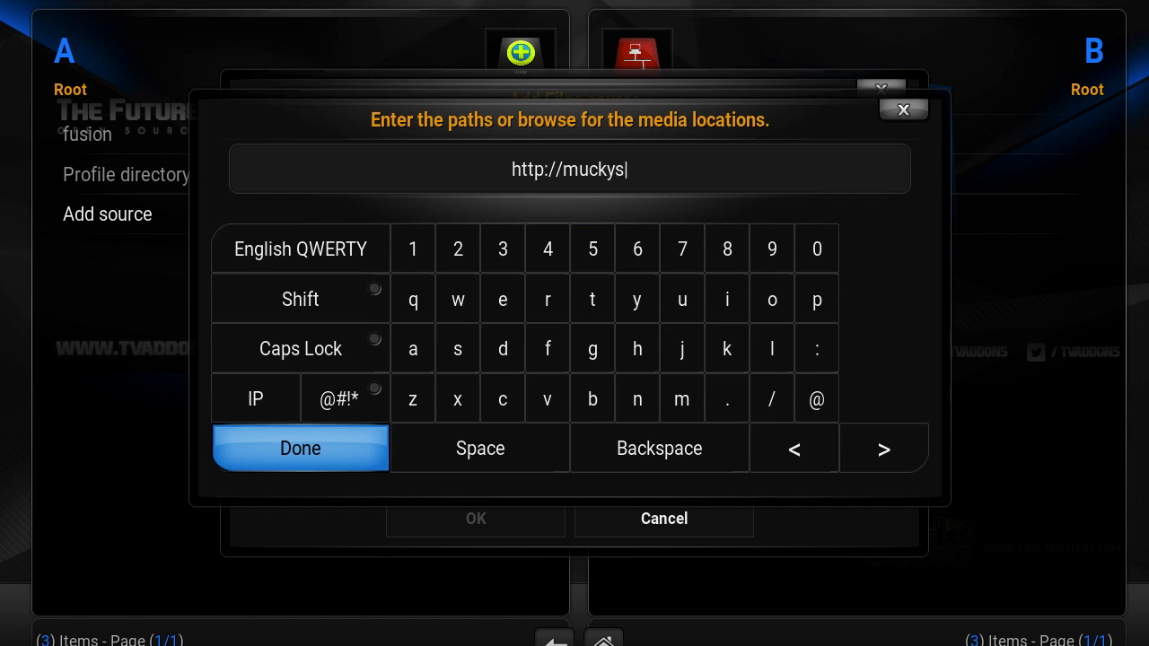
type(".media")
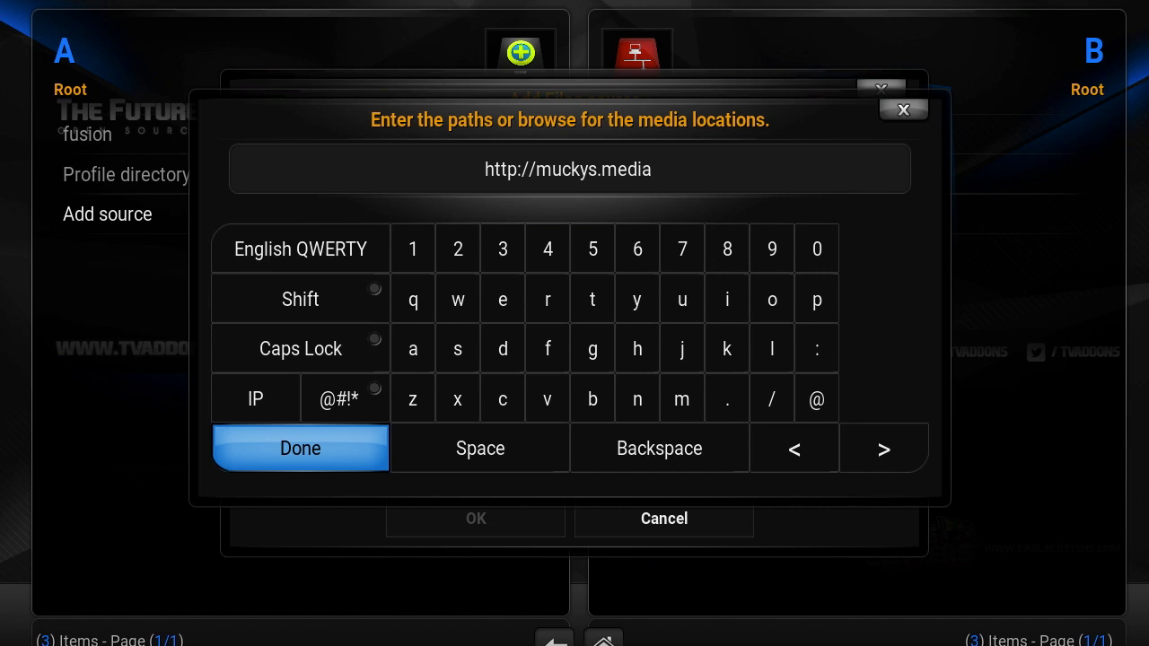
type("portal")
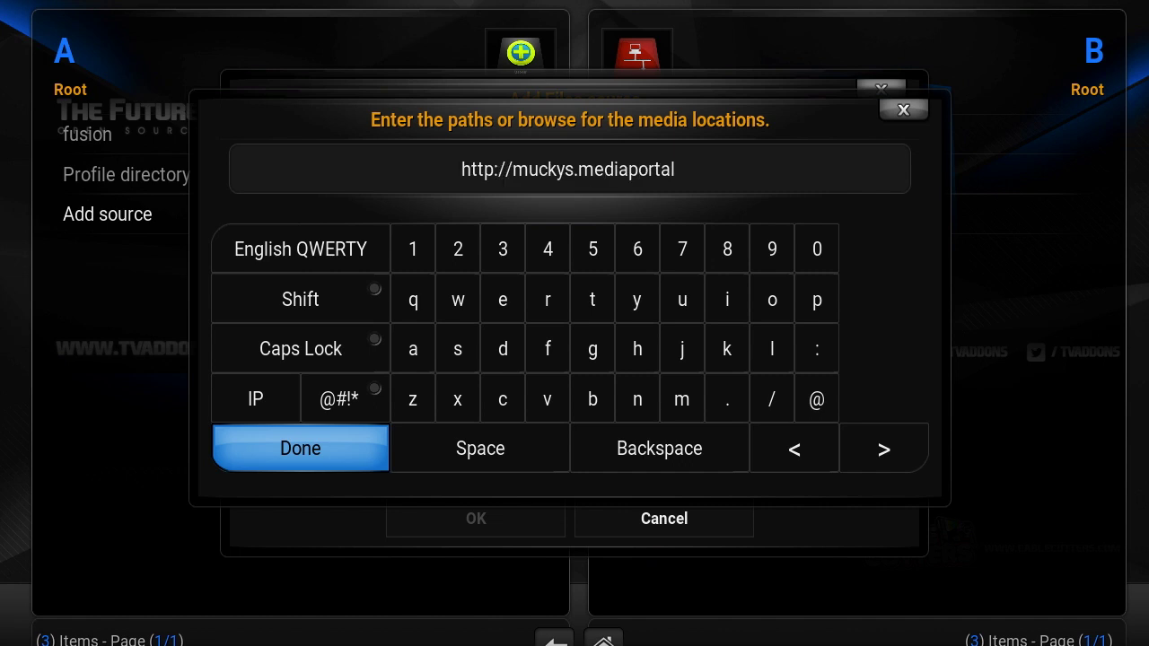
type("4kodi")
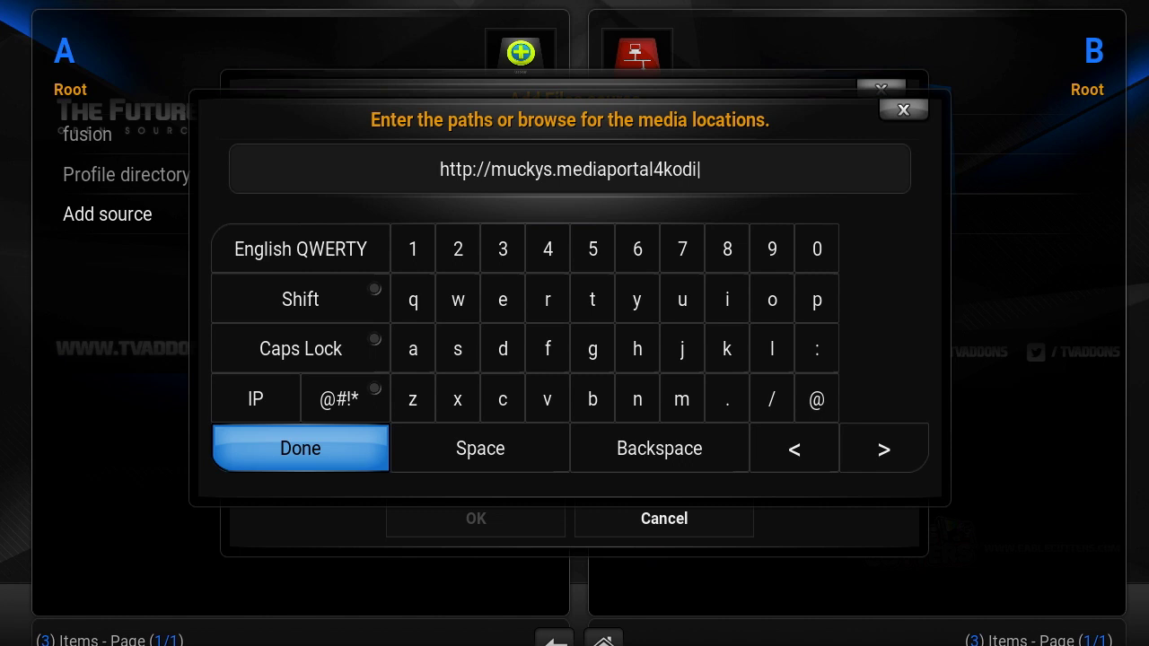
type(".")
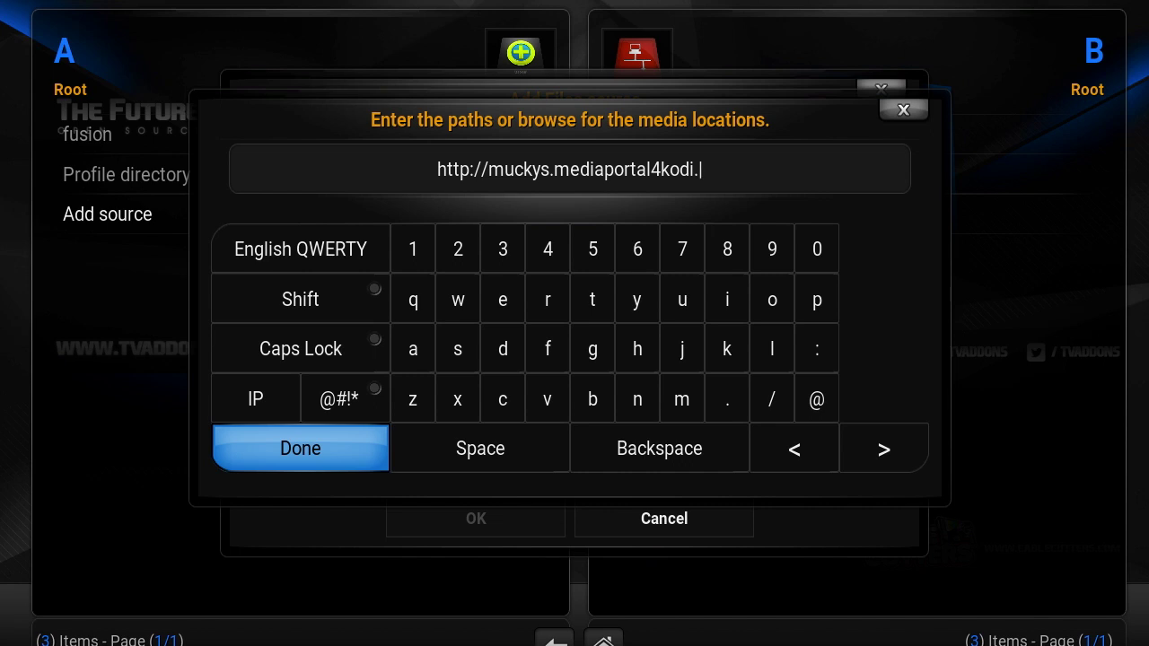
type("ml")
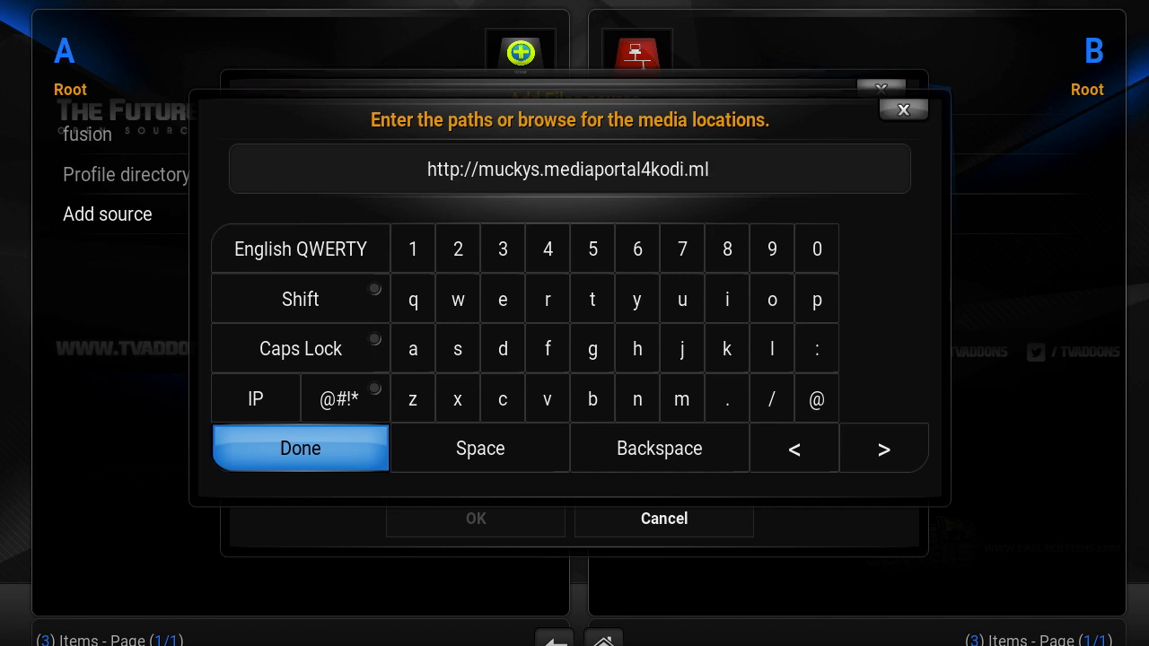
left_click(292, 450)
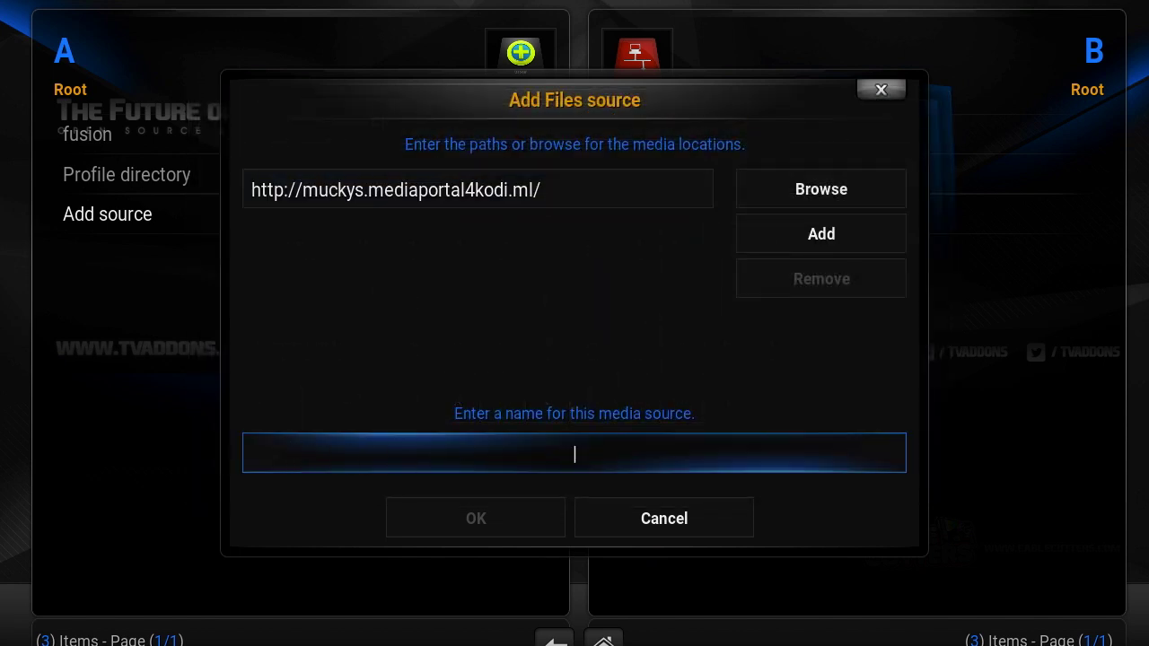
Name the new media source Muckys and save it.
type("Mucky")
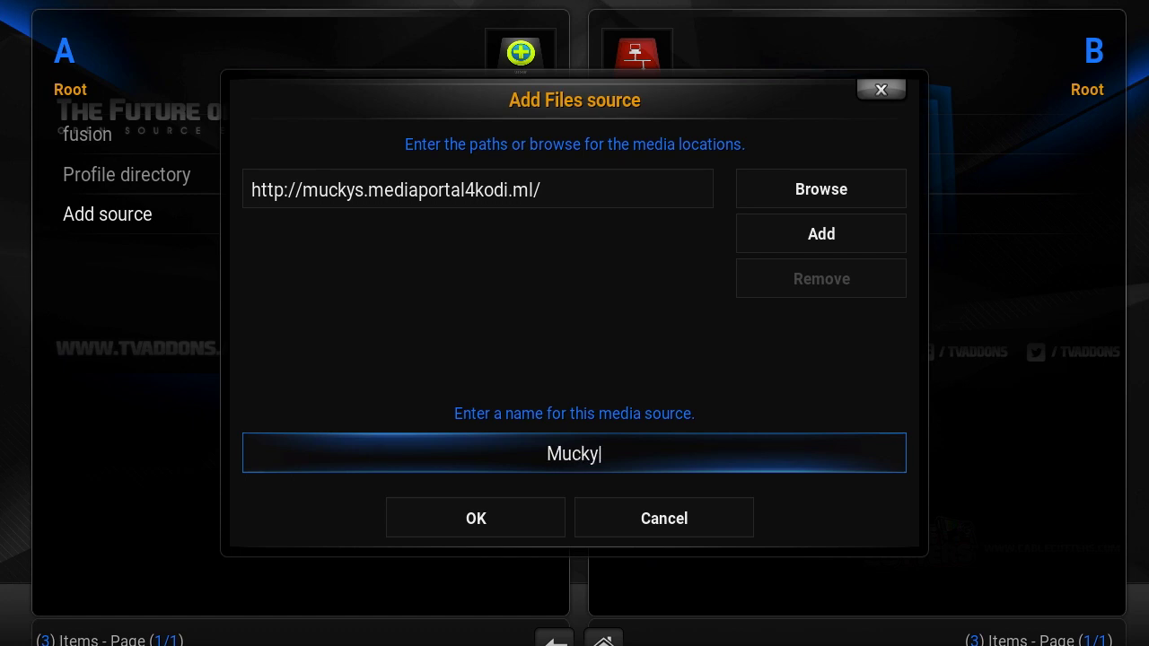
type("s")
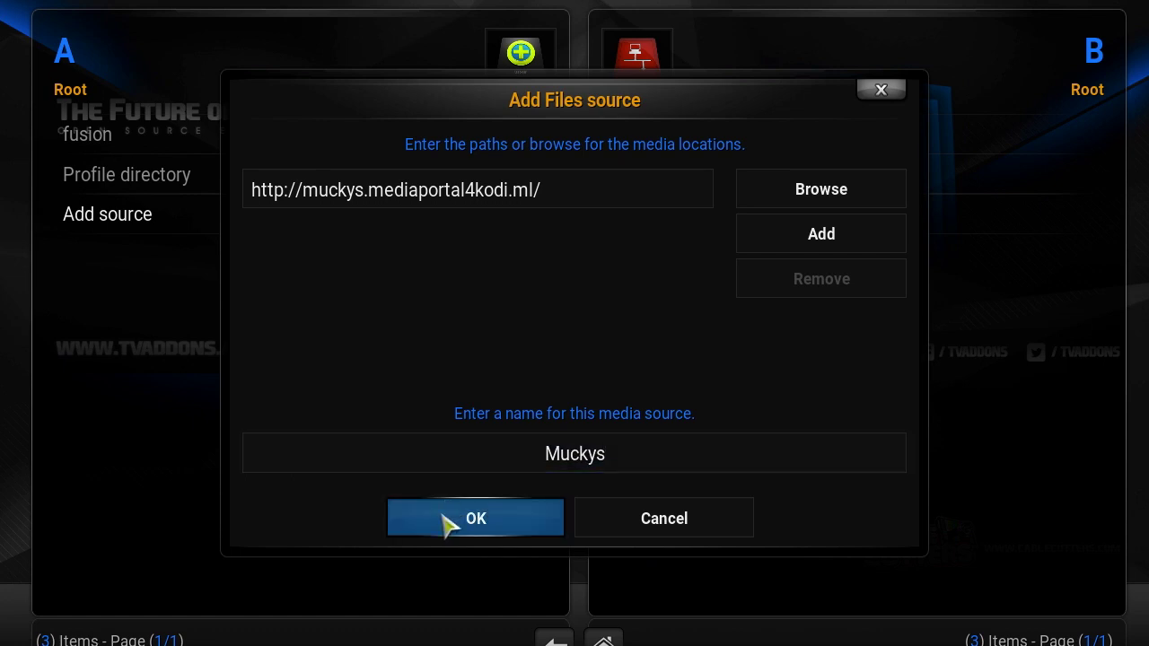
left_click(475, 519)
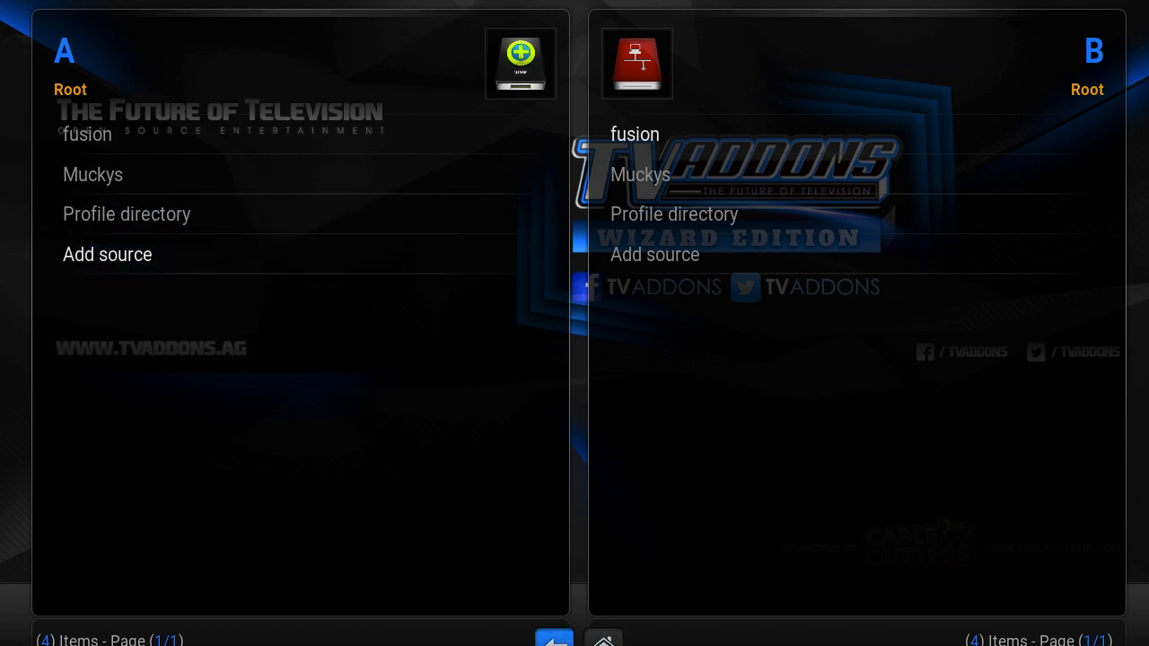
Leave the file manager, try to install an add-on from a zip file in the Muckys source, and return to the home screen.
left_click(555, 641)
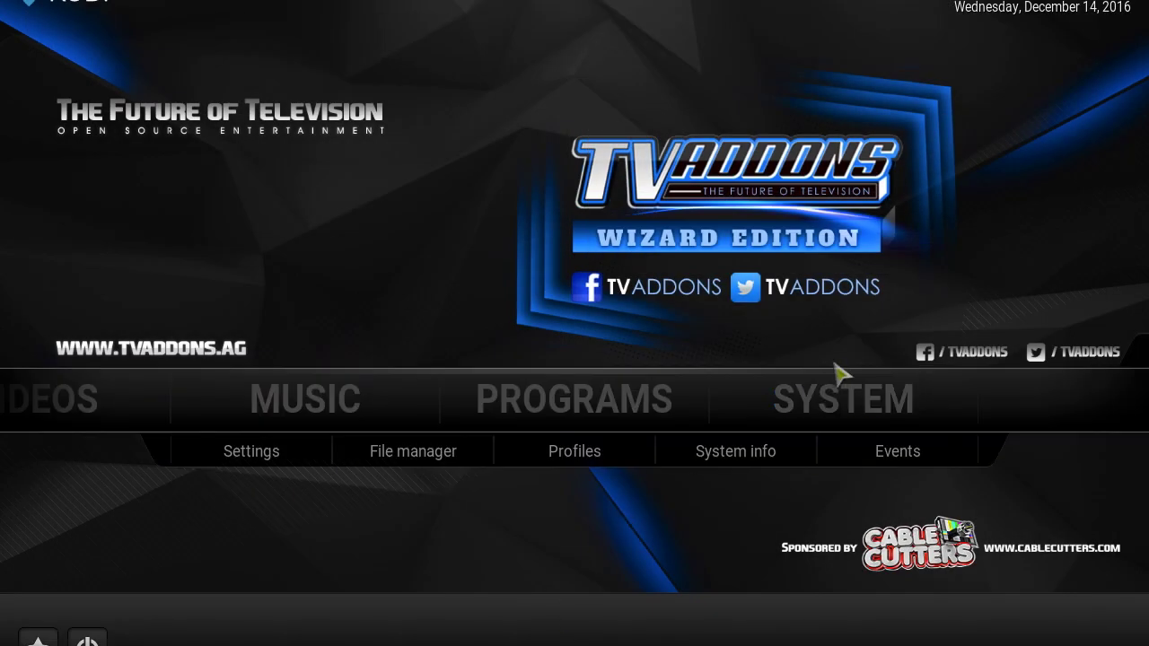
left_click(842, 401)
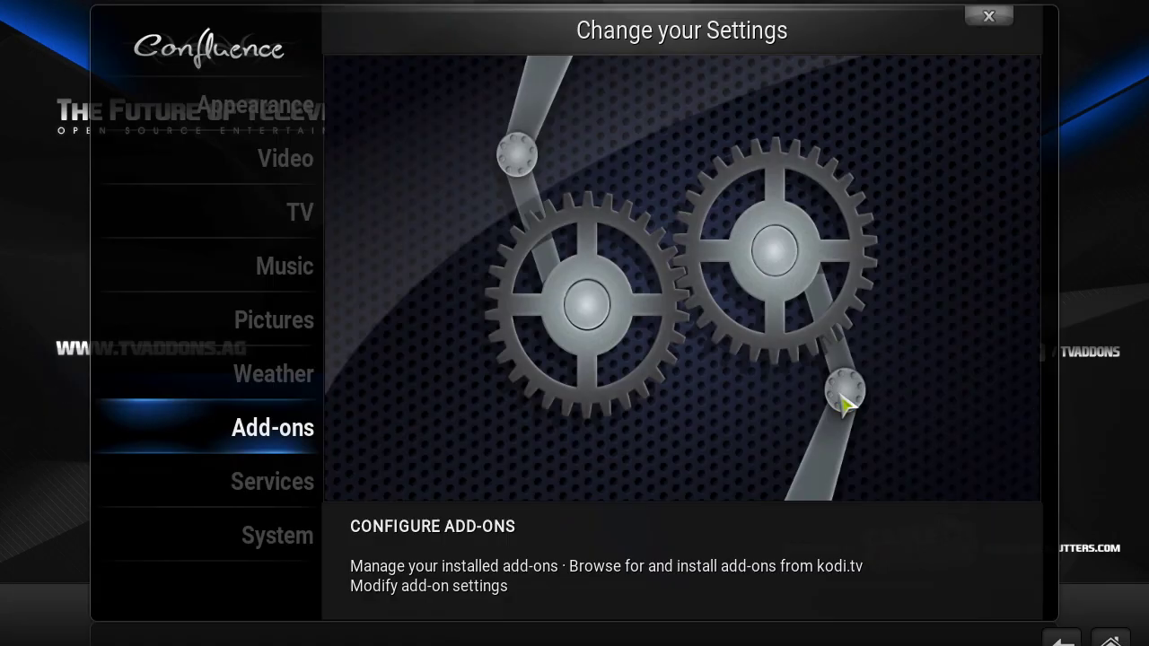
left_click(183, 451)
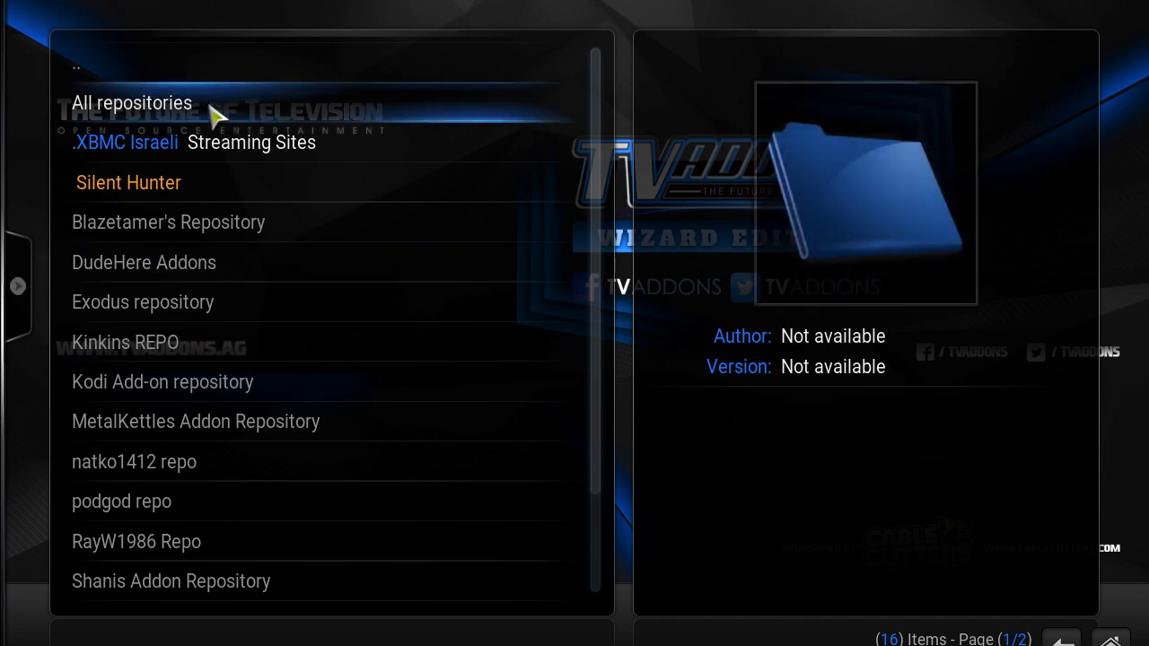
left_click(186, 76)
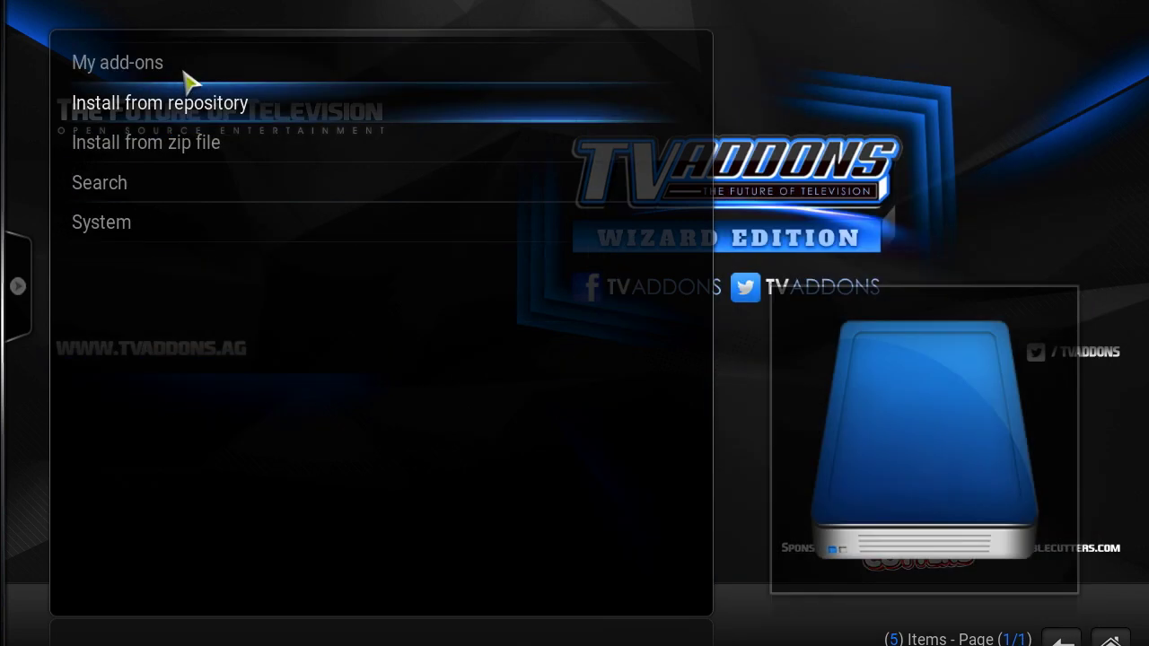
left_click(199, 147)
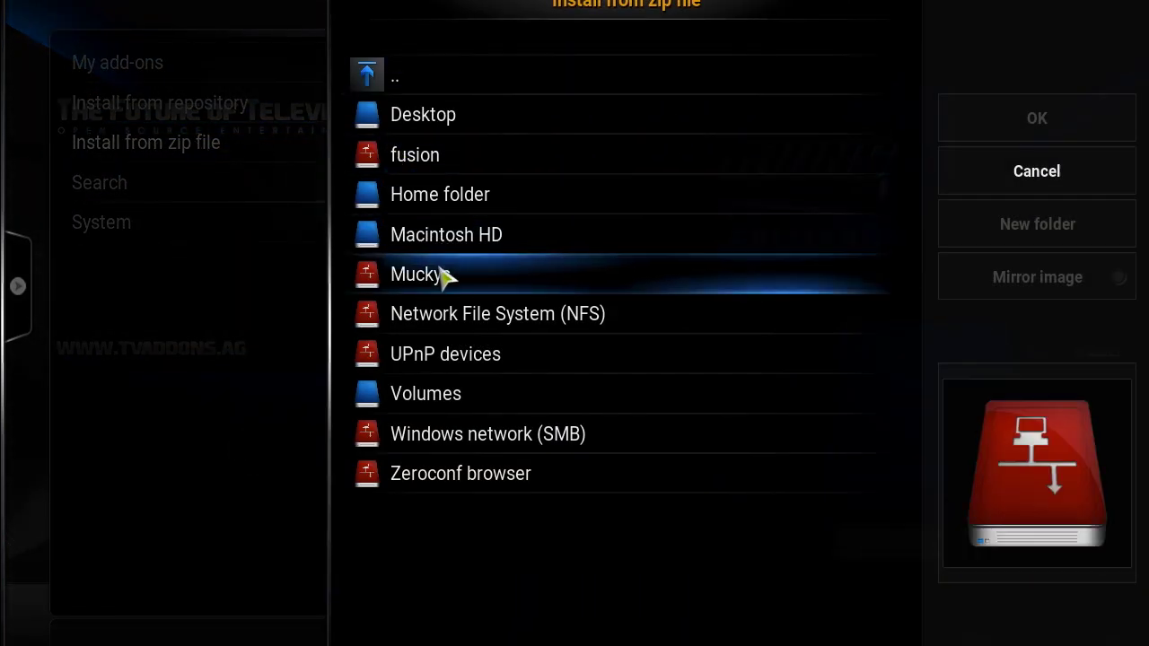
left_click(445, 276)
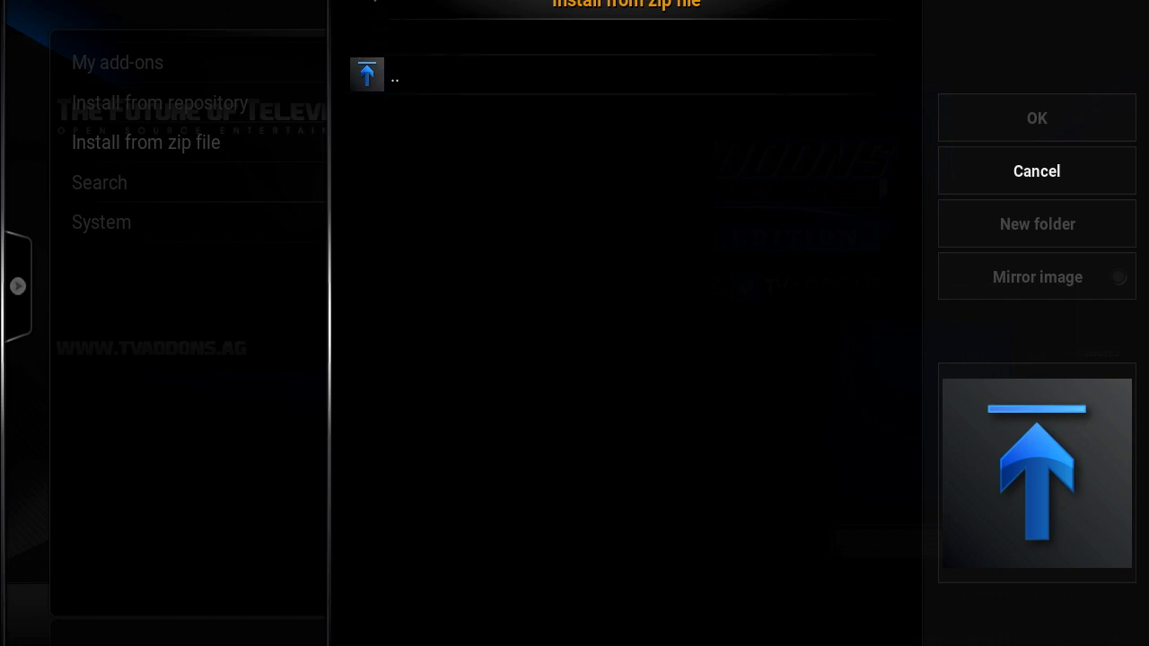
key("Escape")
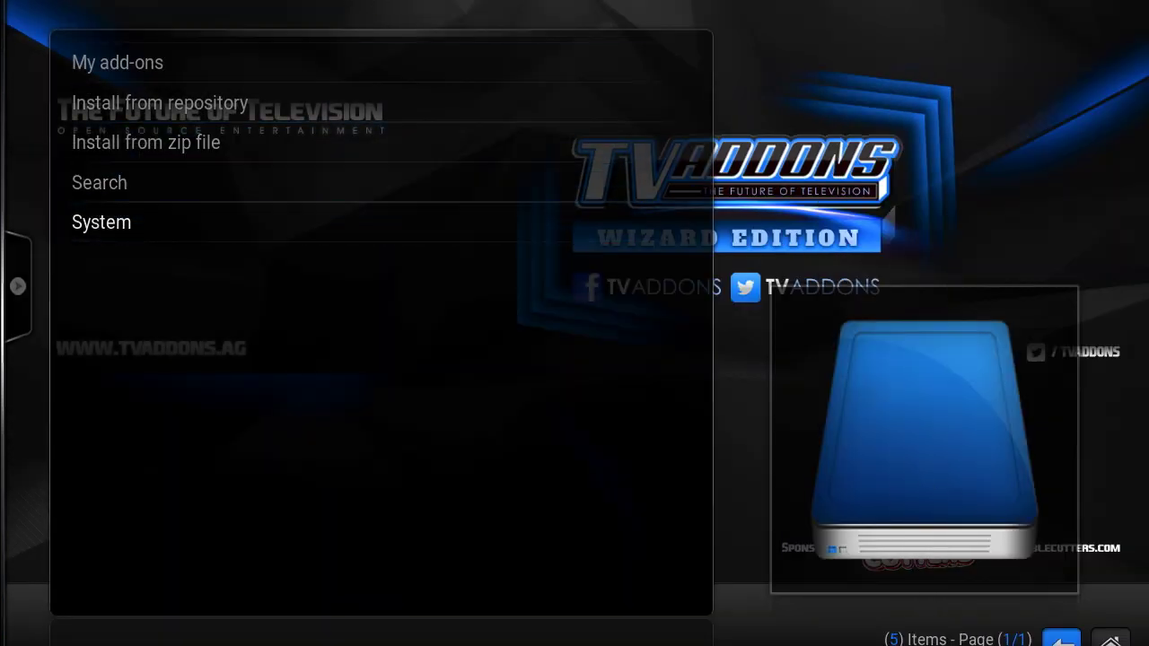
key("Return")
key("Escape")
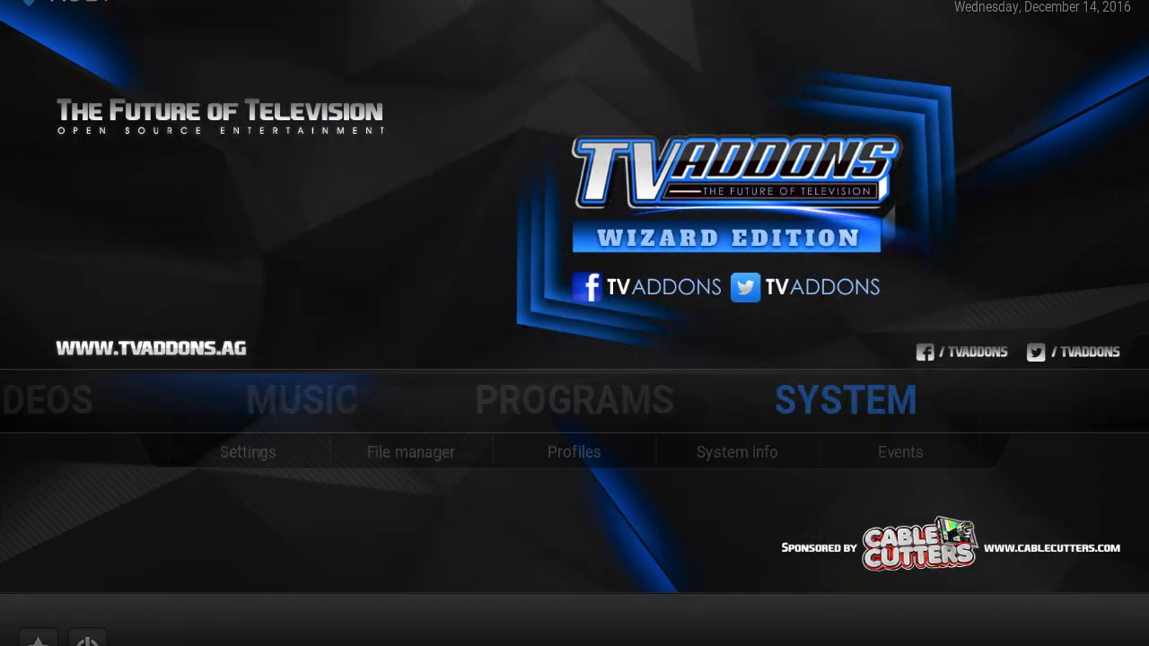
Look through the repositories available for add-on installation for the Mucky Ducks repo, and return to the home screen.
key("Left")
key("Left")
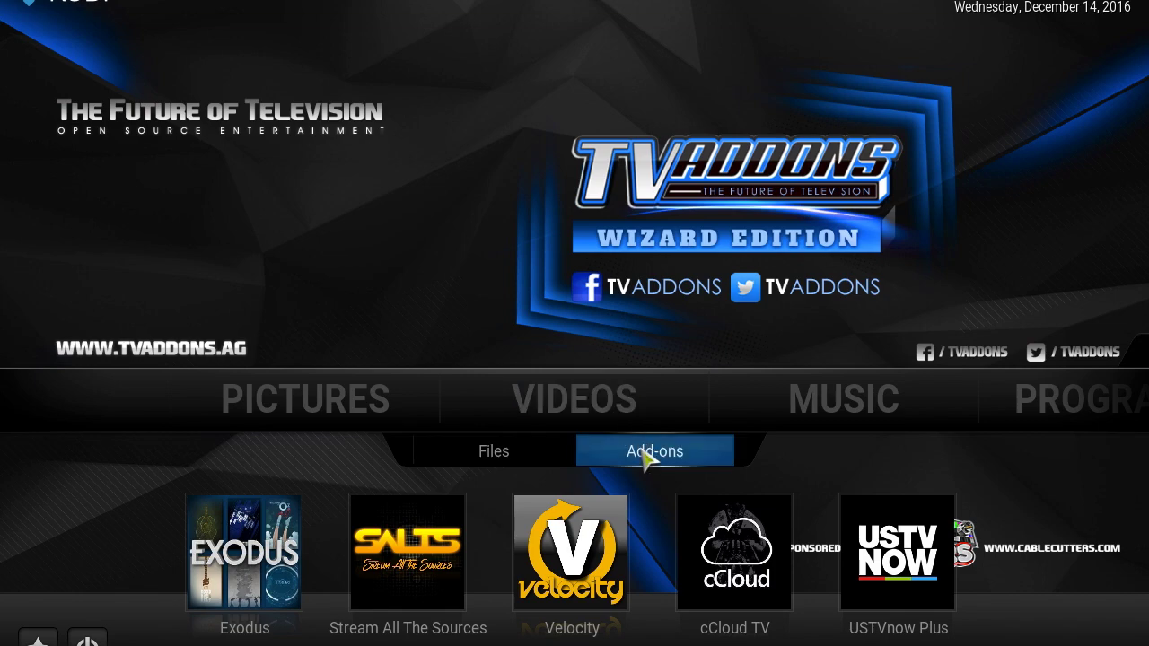
mouse_move(944, 403)
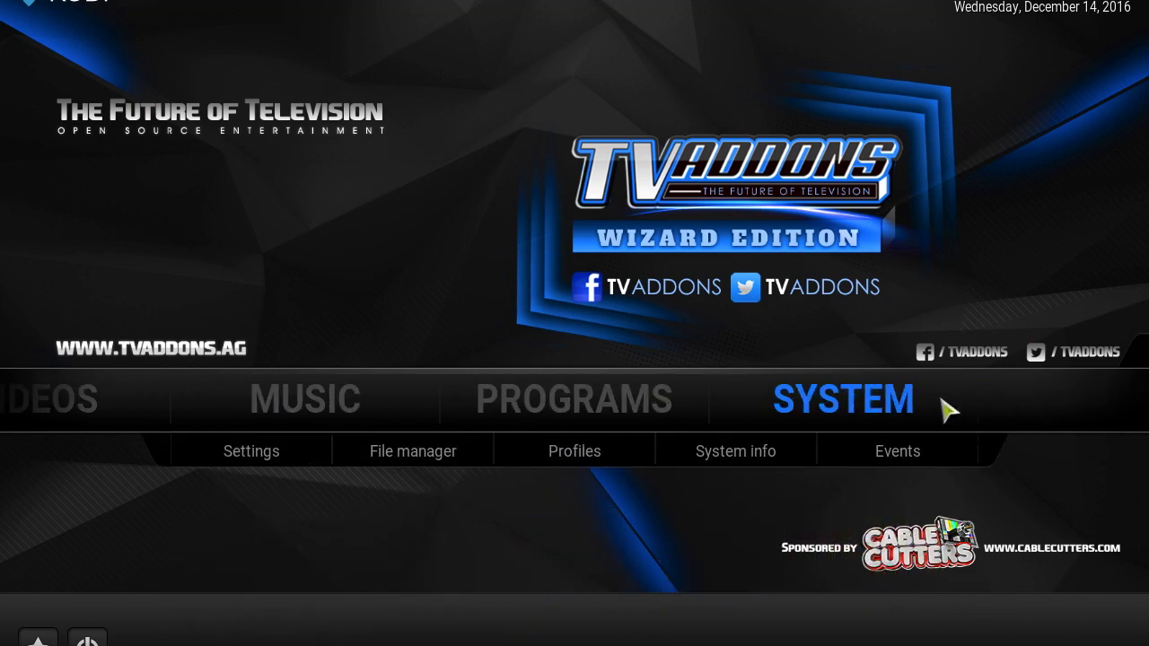
left_click(813, 418)
left_click(178, 437)
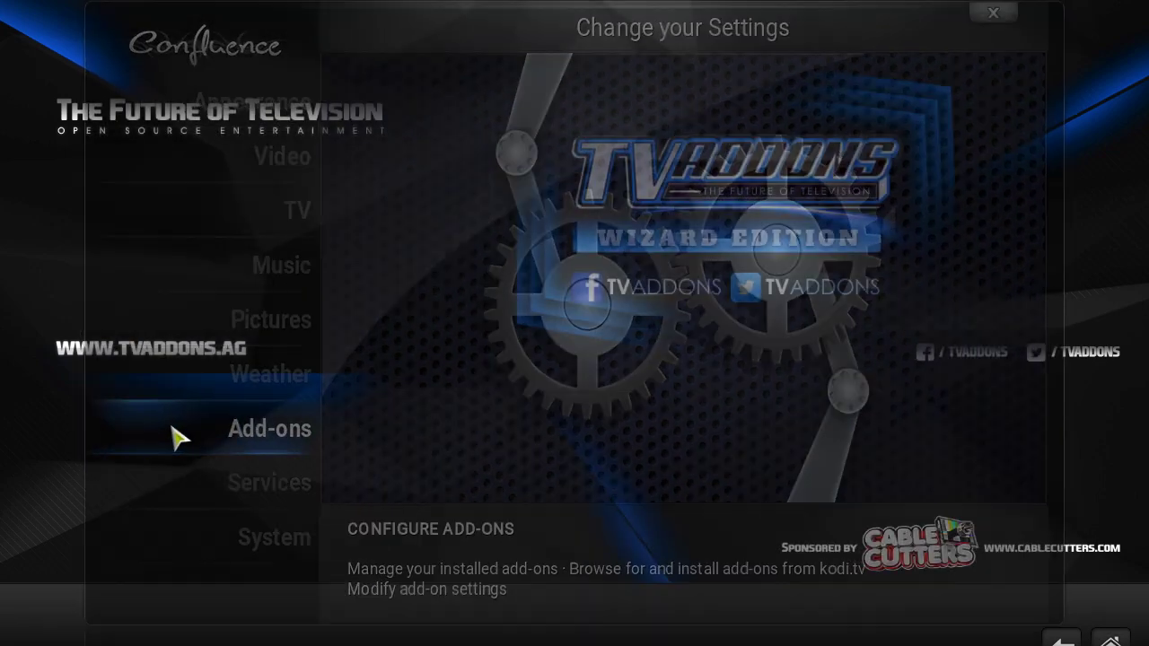
left_click(244, 109)
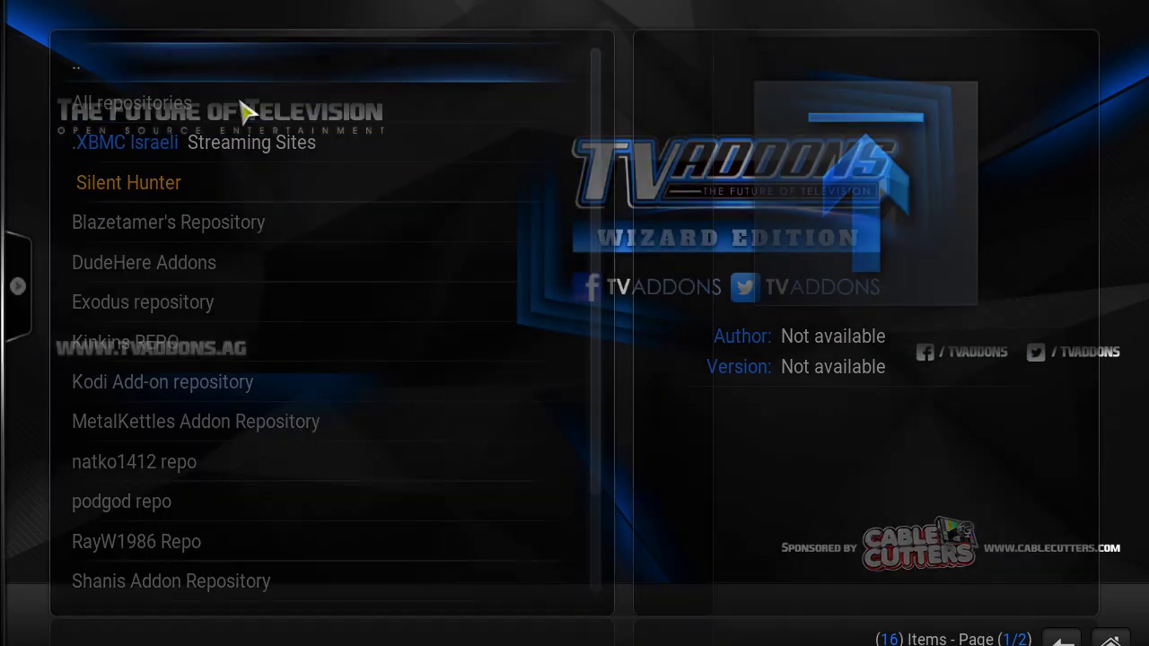
scroll(192, 415, "down", 3)
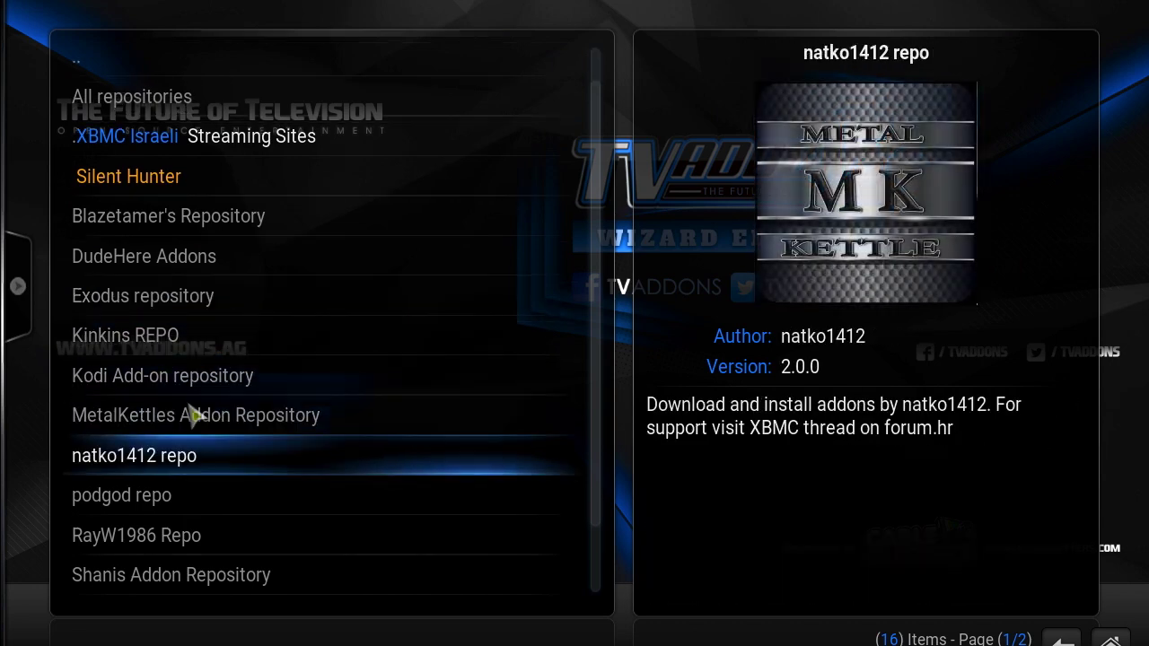
scroll(192, 416, "up", 3)
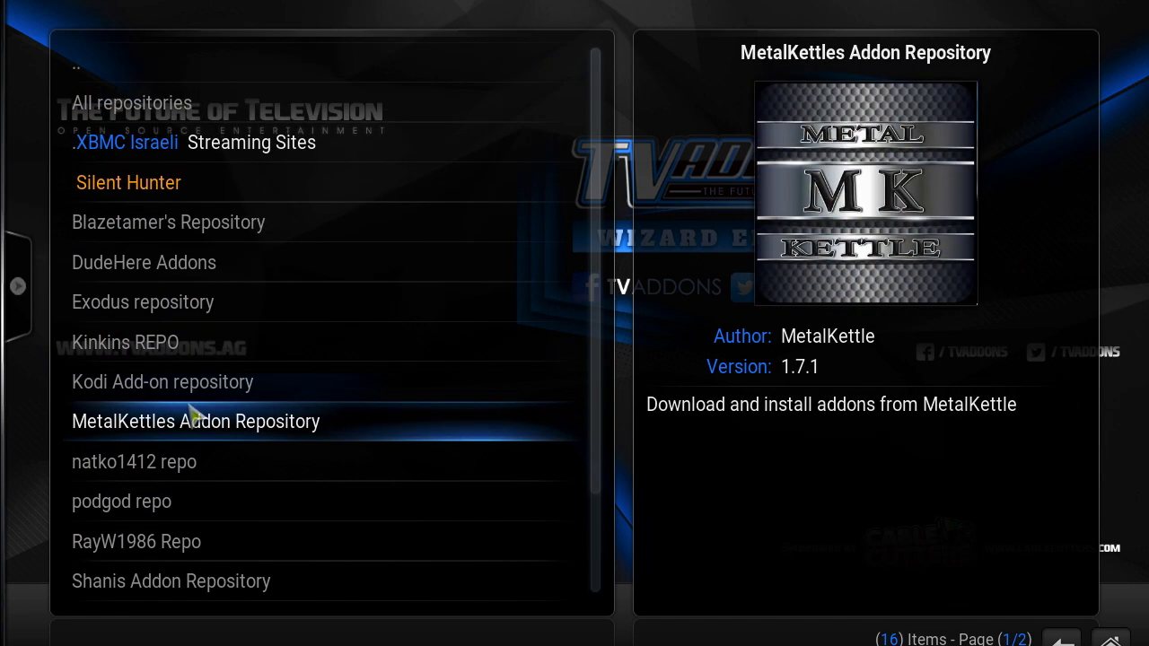
scroll(192, 415, "down", 3)
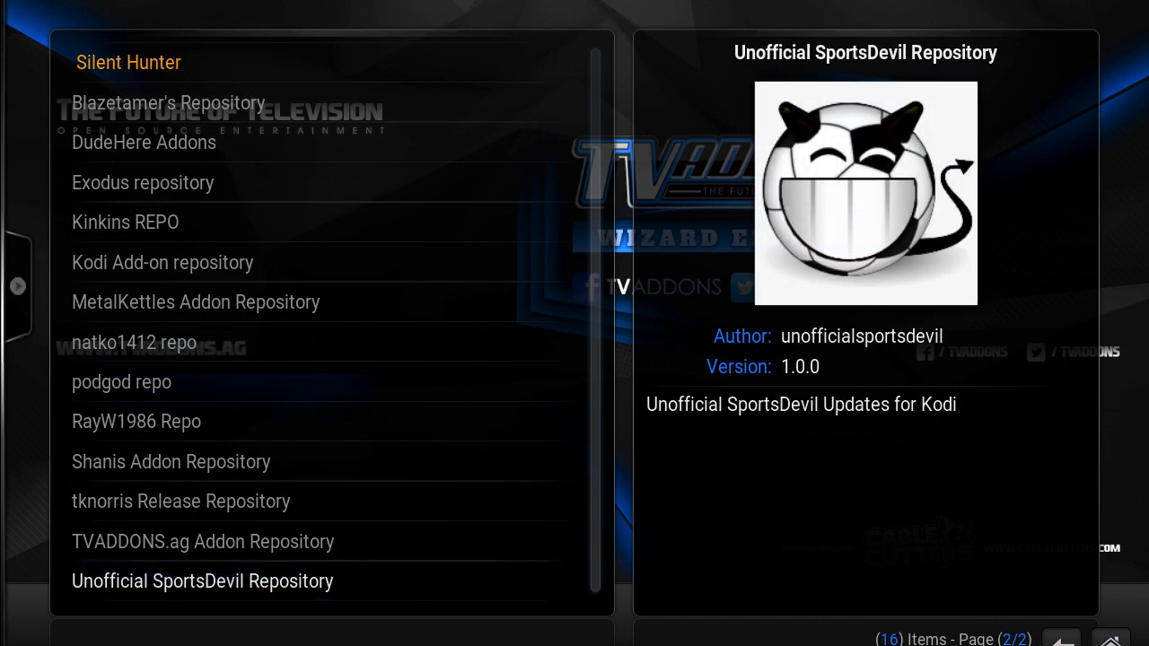
left_click(1063, 641)
key("BackSpace")
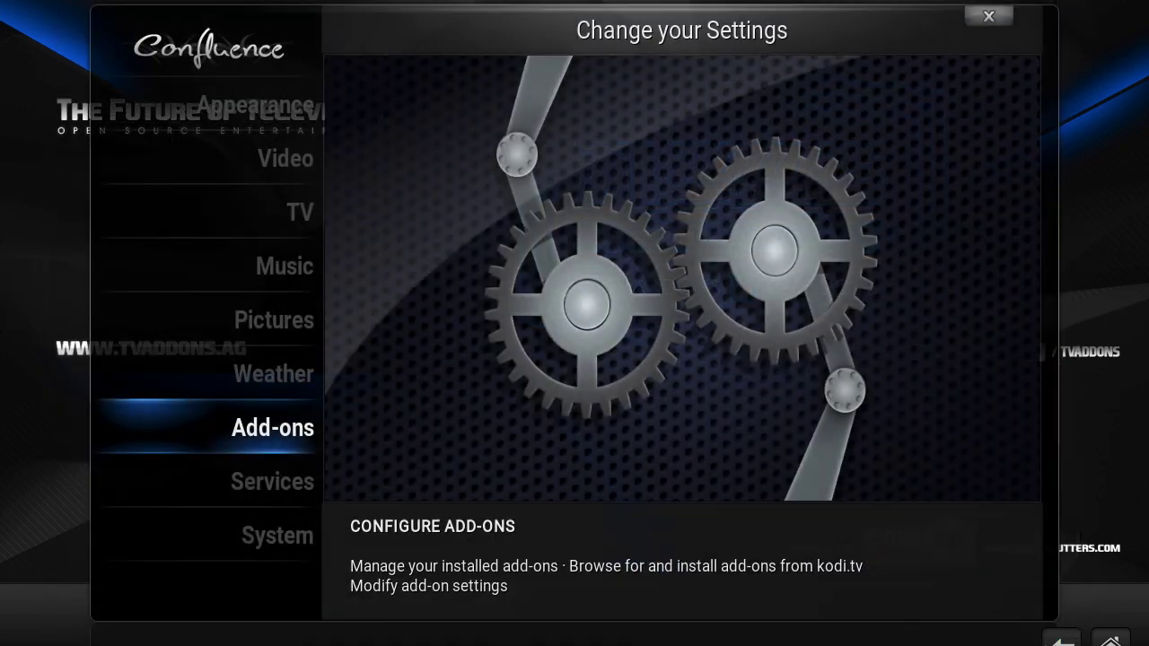
left_click(1111, 640)
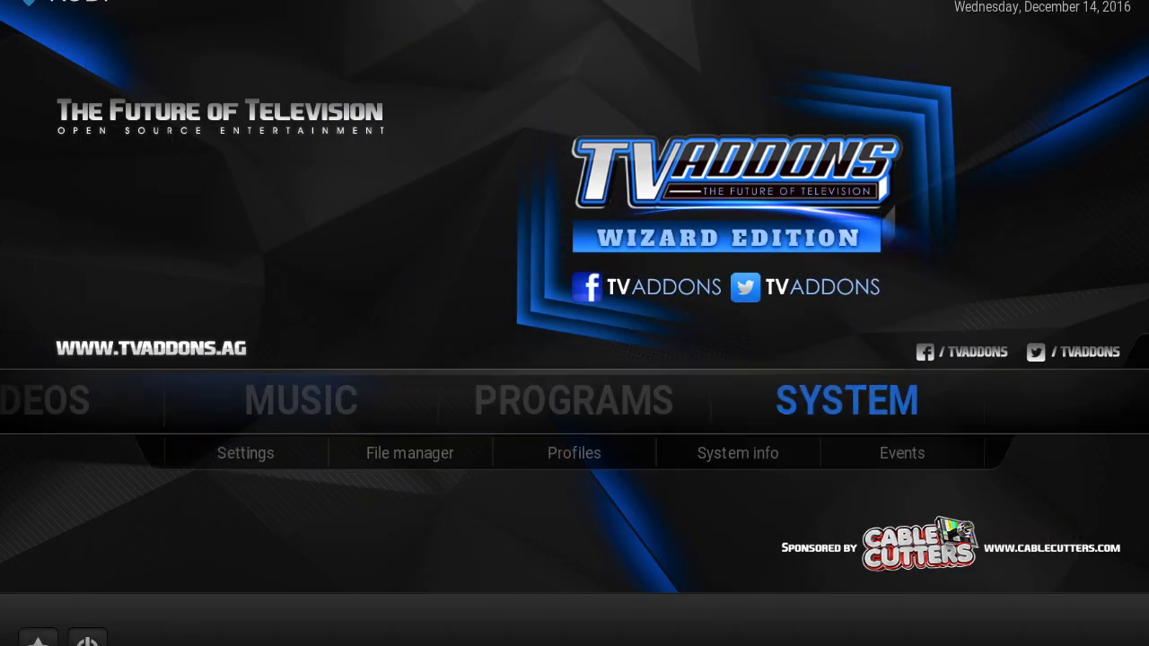
Exit Kodi and relaunch it from the Mac's applications.
left_click(87, 641)
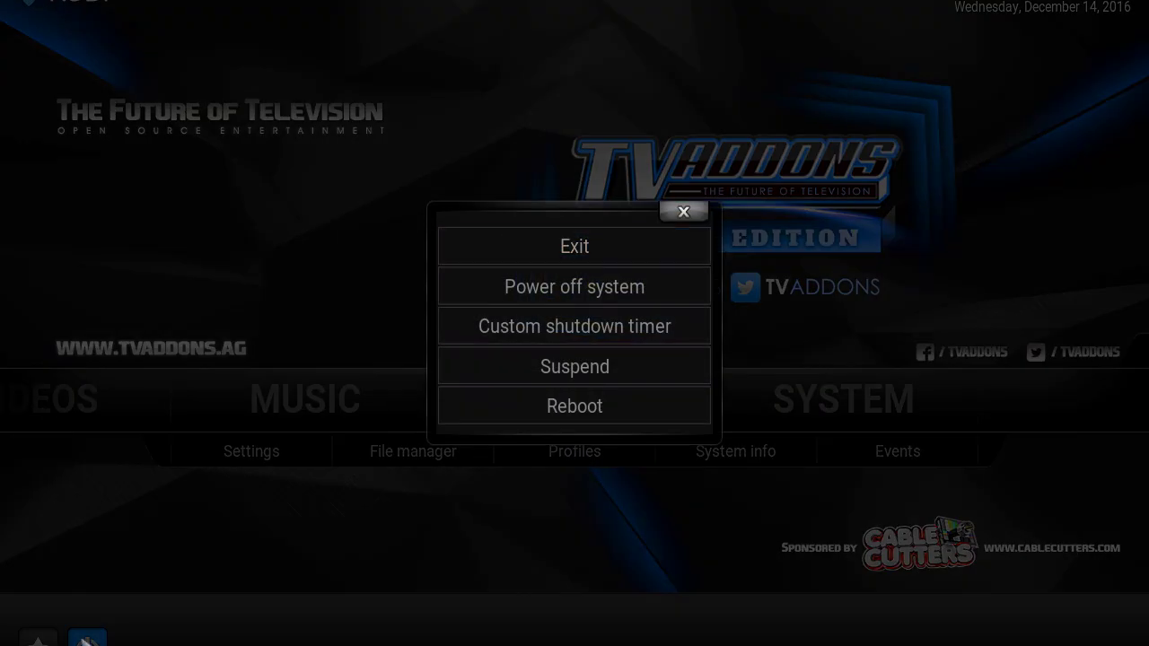
left_click(546, 256)
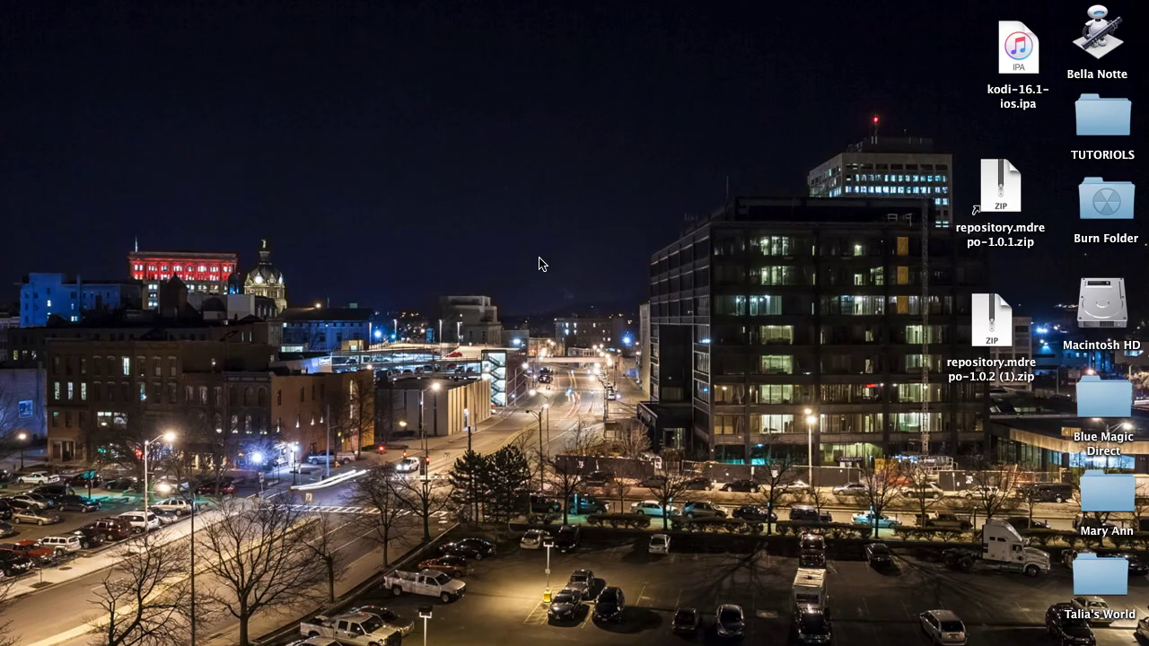
mouse_move(148, 620)
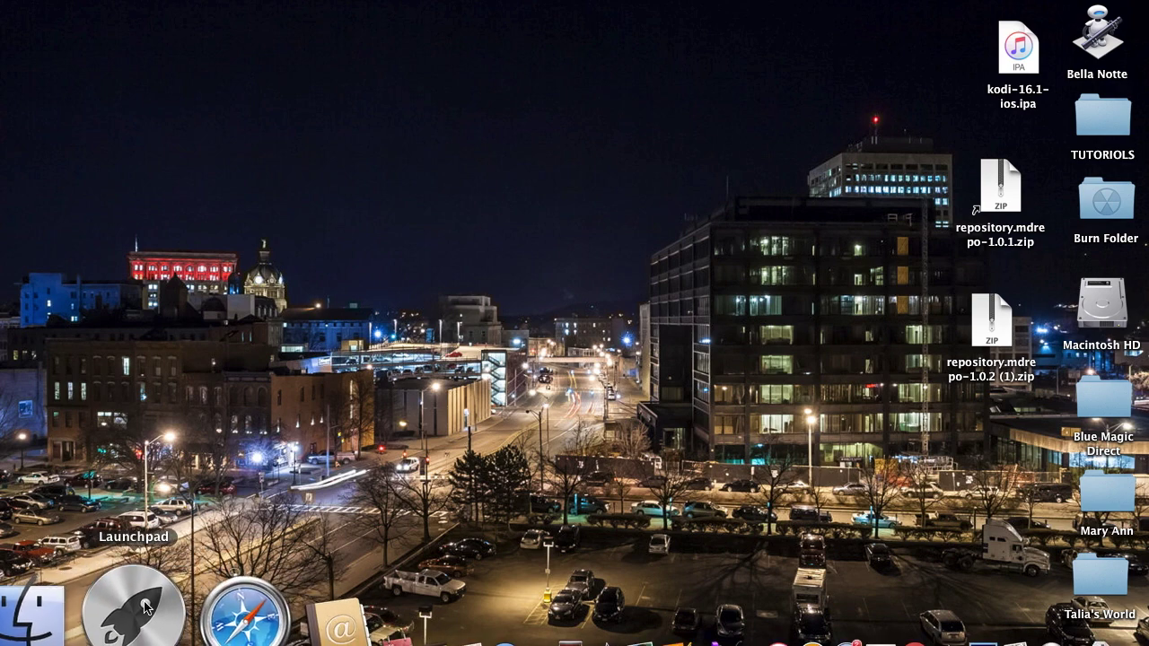
left_click(148, 608)
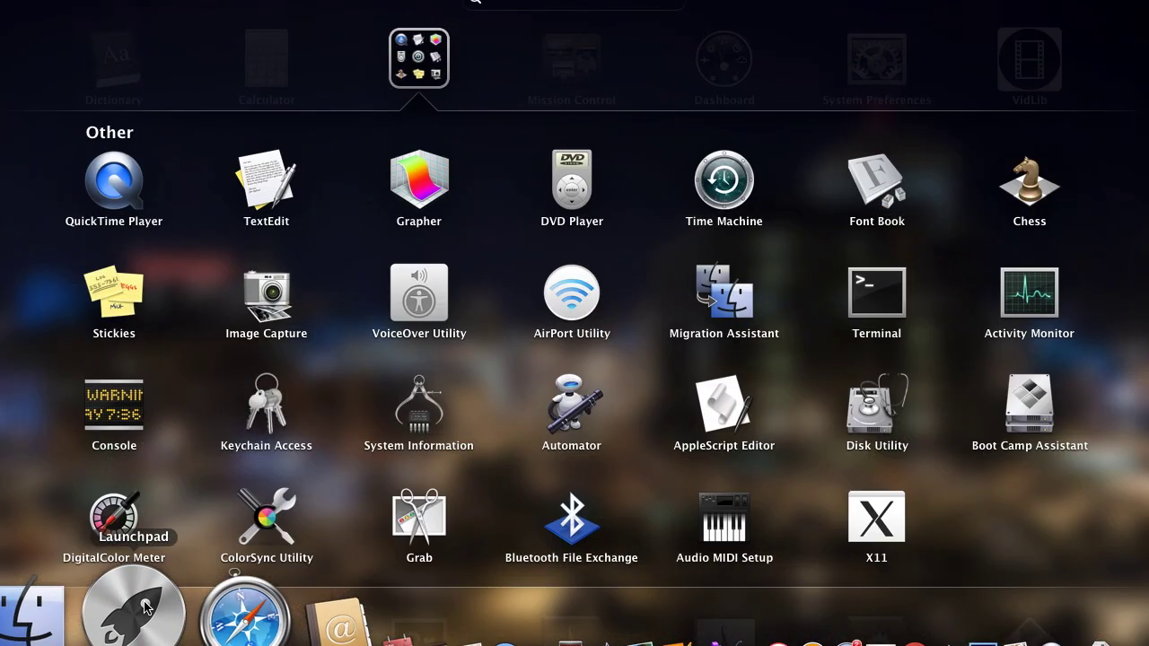
left_click(665, 56)
left_click(1024, 514)
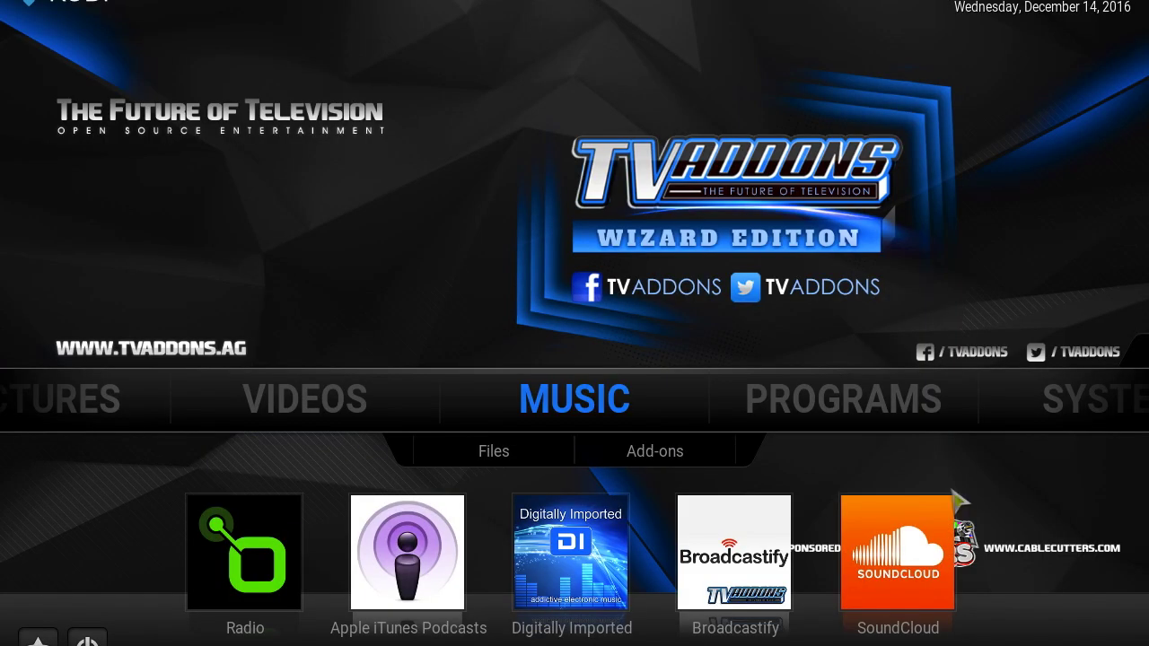
In the add-on settings, open the Mucky Ducks Repo from the repositories available for installation.
mouse_move(764, 403)
mouse_move(1137, 398)
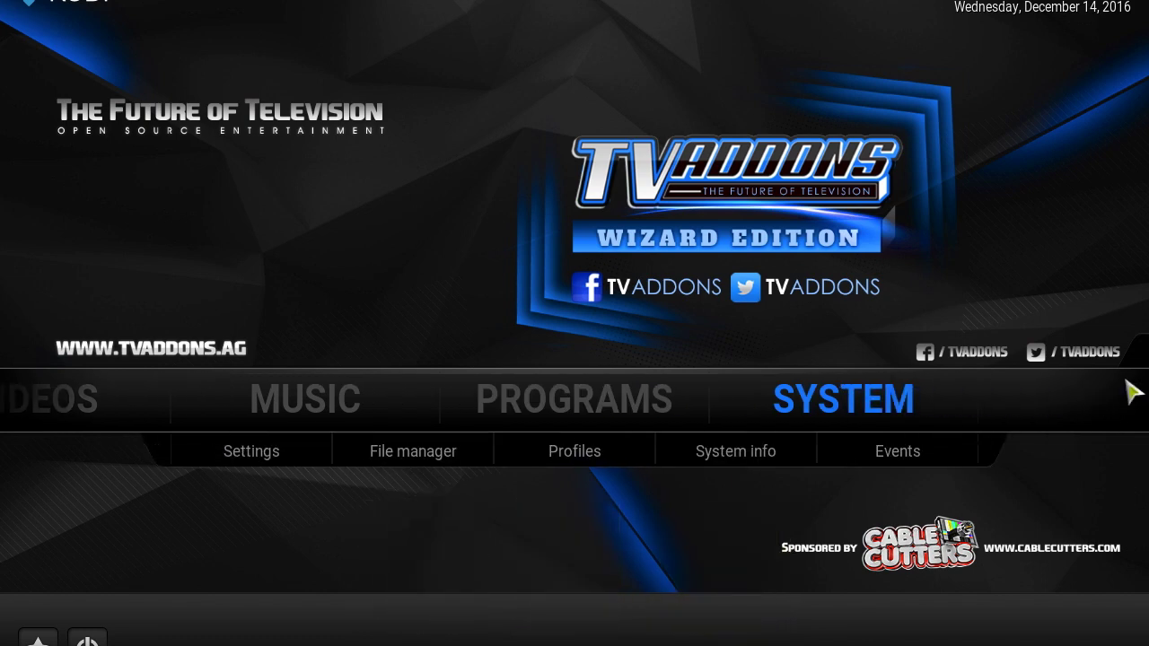
left_click(824, 408)
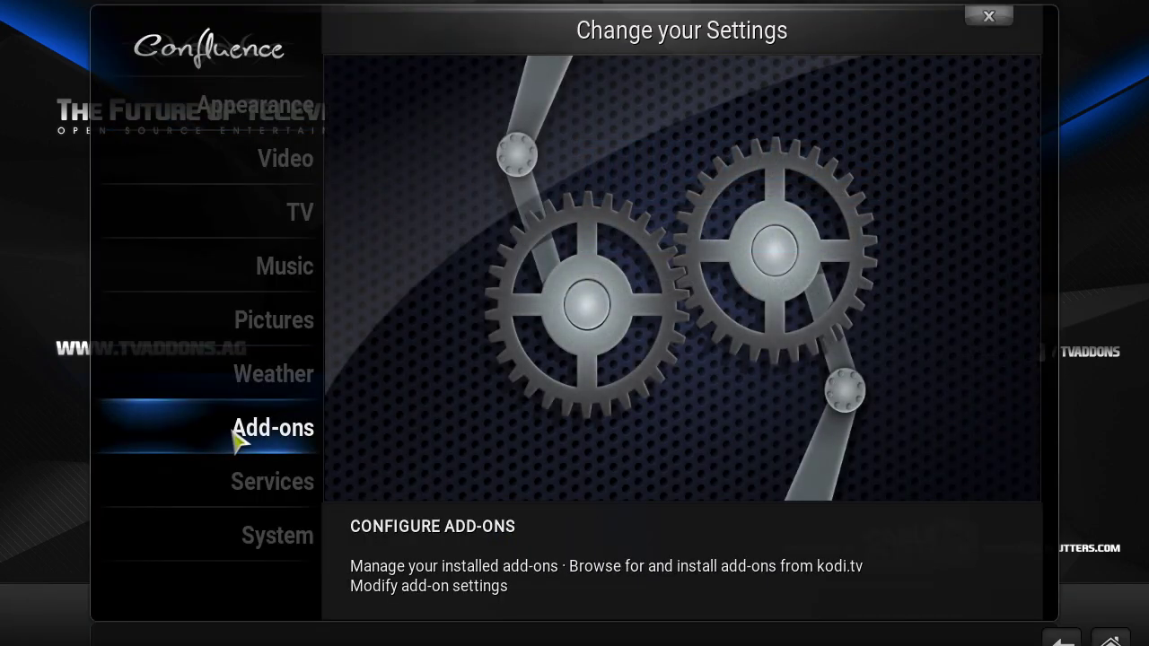
left_click(240, 439)
left_click(244, 116)
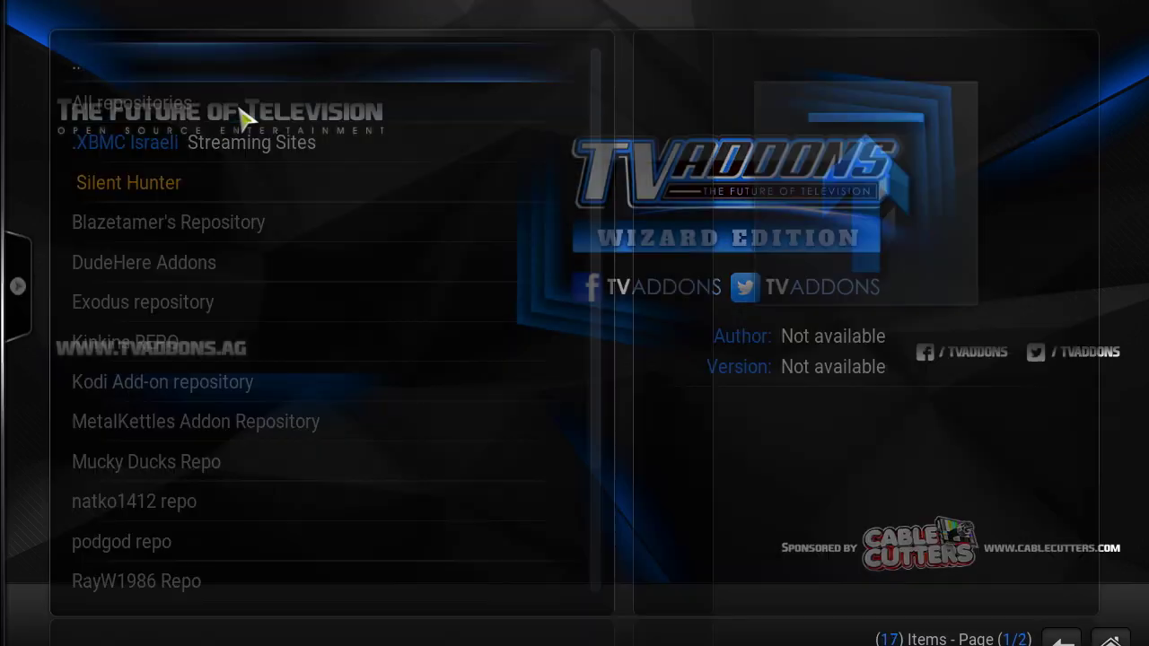
left_click(203, 463)
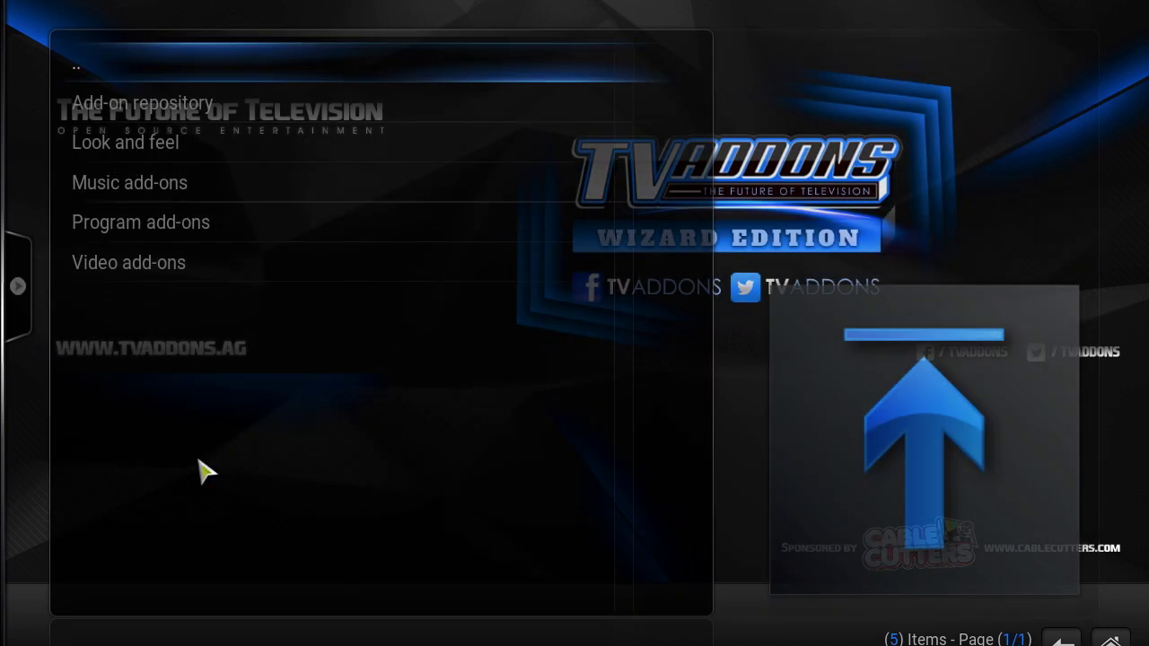
Install the 123Movies add-on from the repository's video add-ons.
left_click(132, 265)
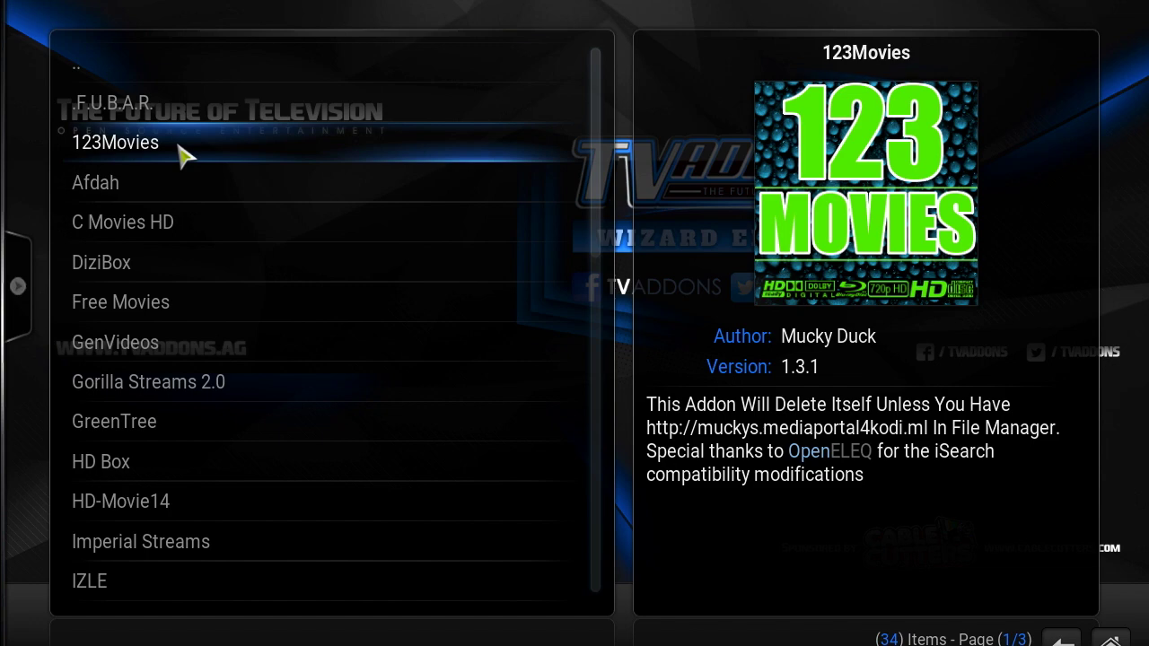
left_click(117, 142)
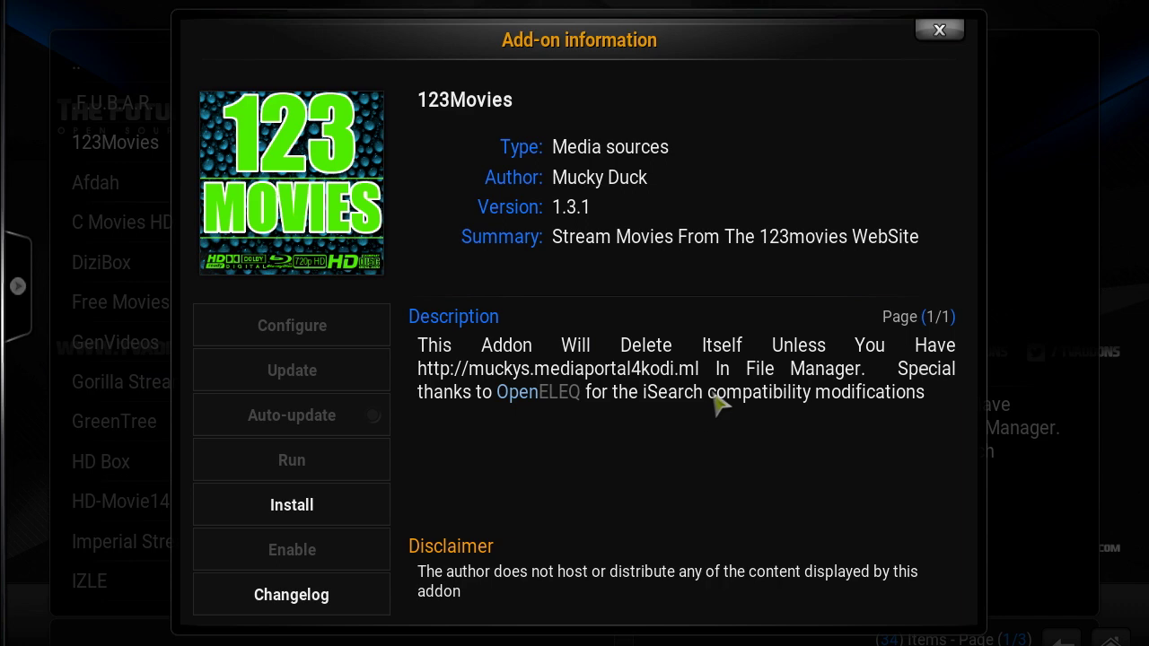
left_click(307, 518)
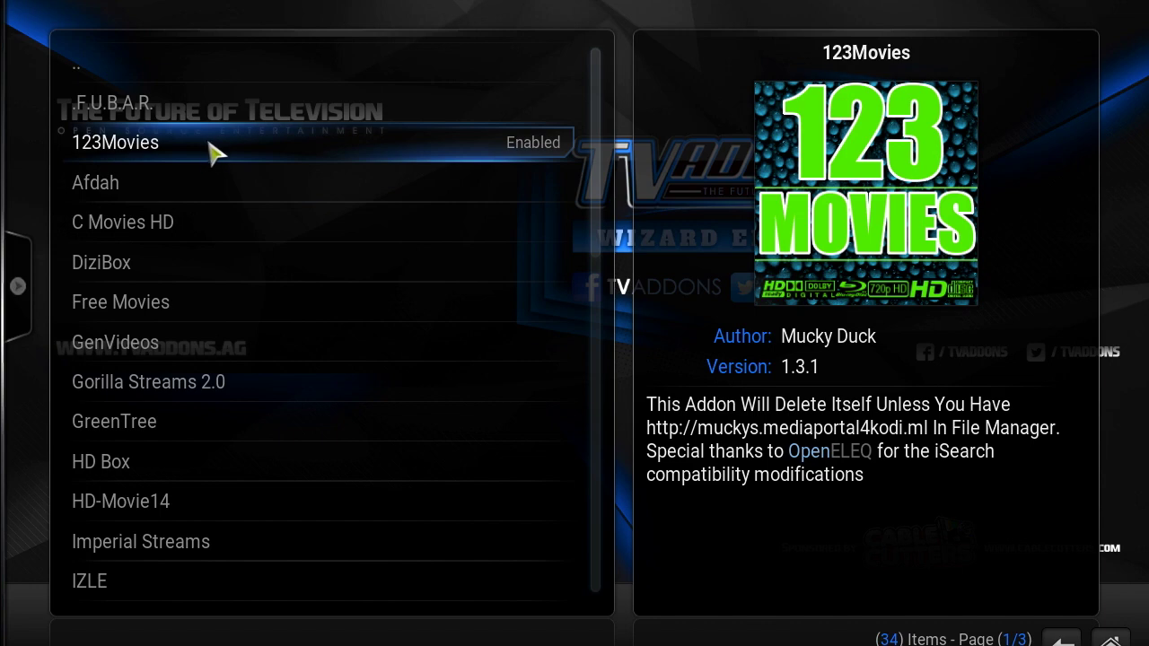
Open the installed 123Movies add-on and briefly play Hairspray Live! before stopping playback.
left_click(206, 161)
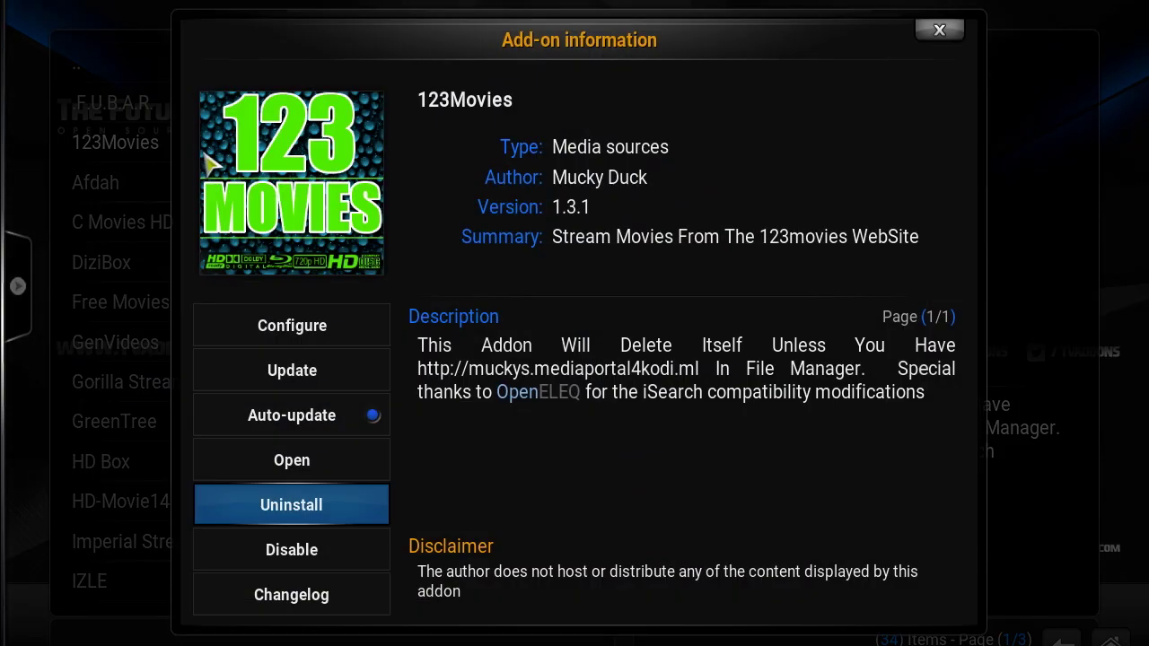
left_click(292, 461)
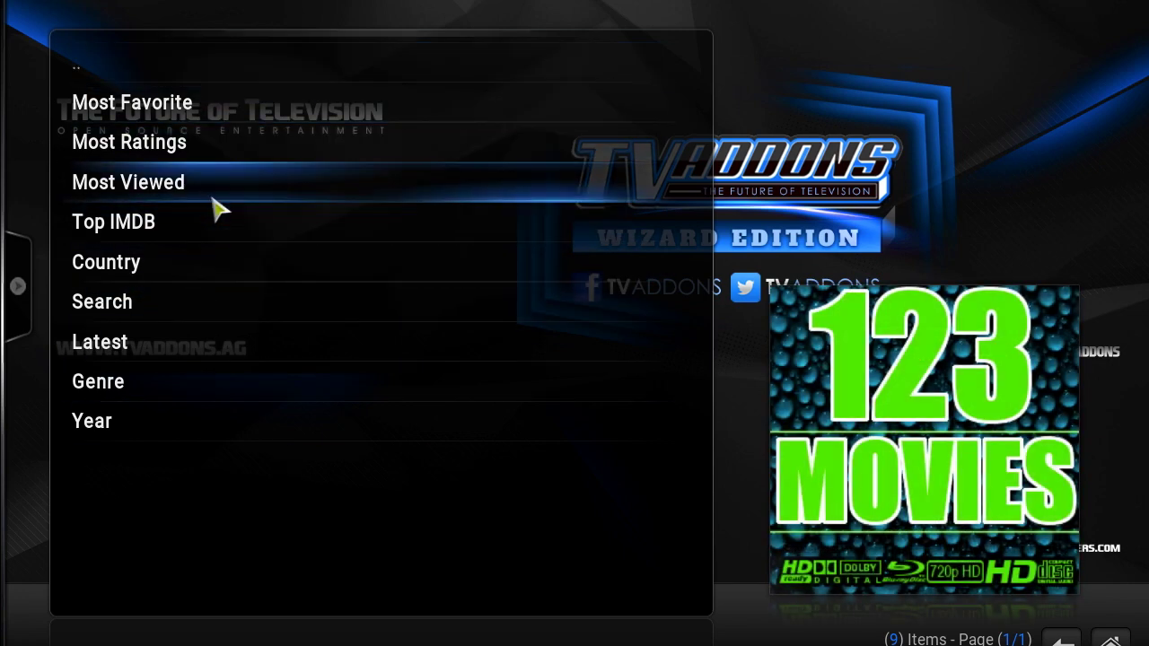
left_click(238, 114)
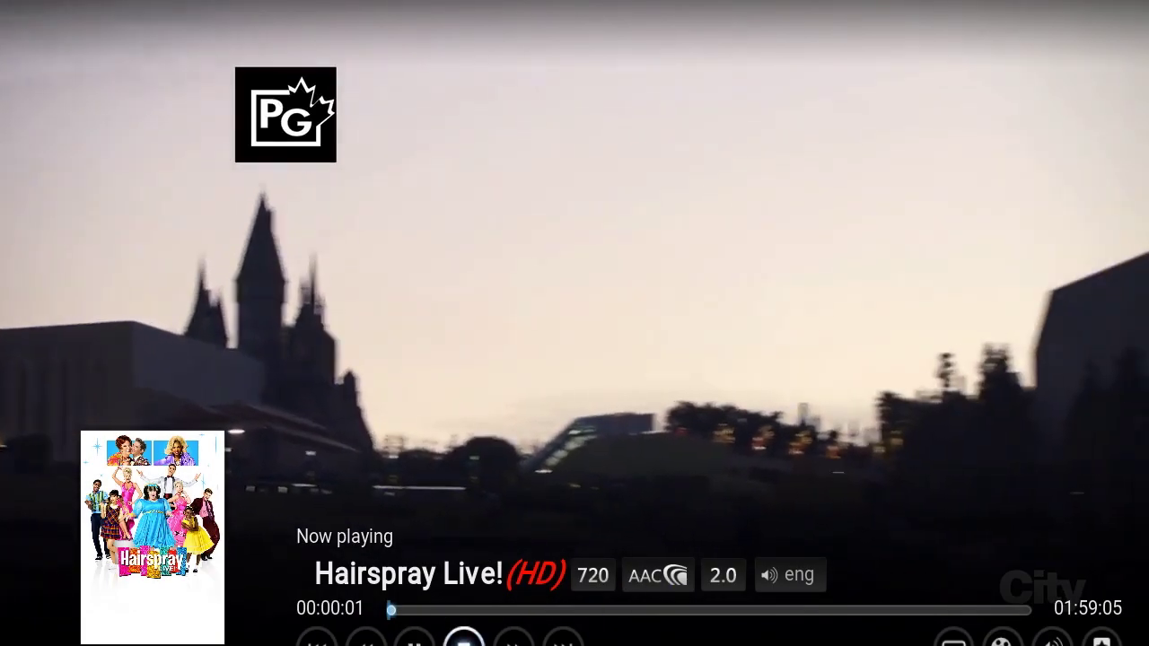
key("x")
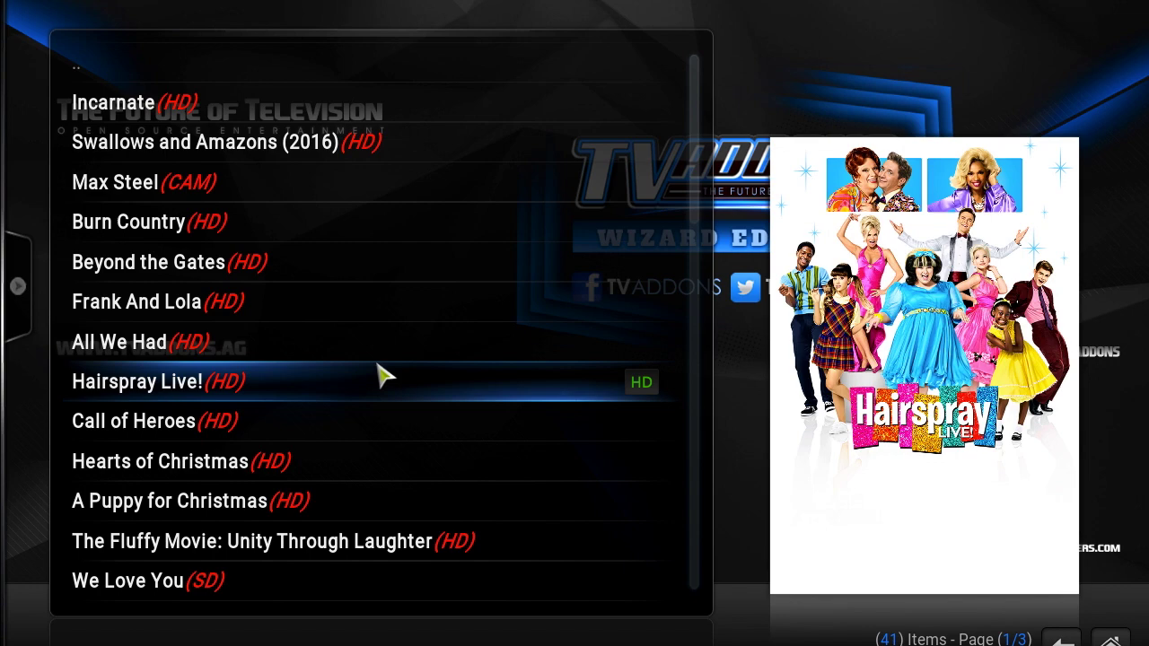
Look through the current movie list and return to the 123Movies categories.
scroll(381, 377, "down", 5)
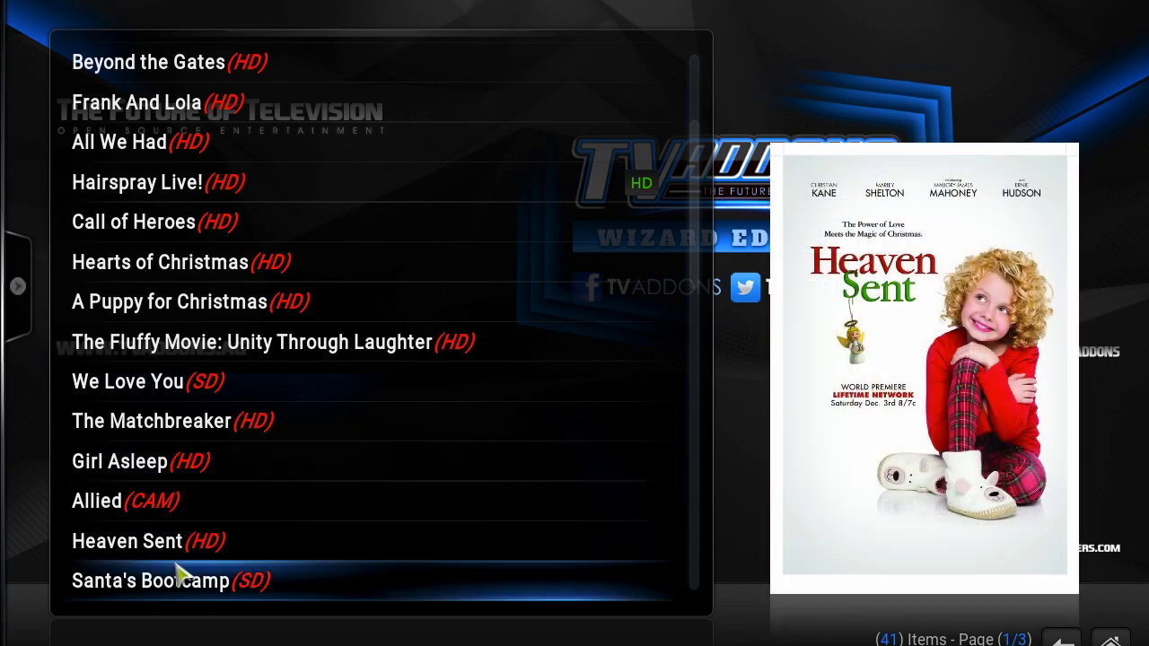
scroll(179, 579, "down", 7)
scroll(177, 404, "up", 5)
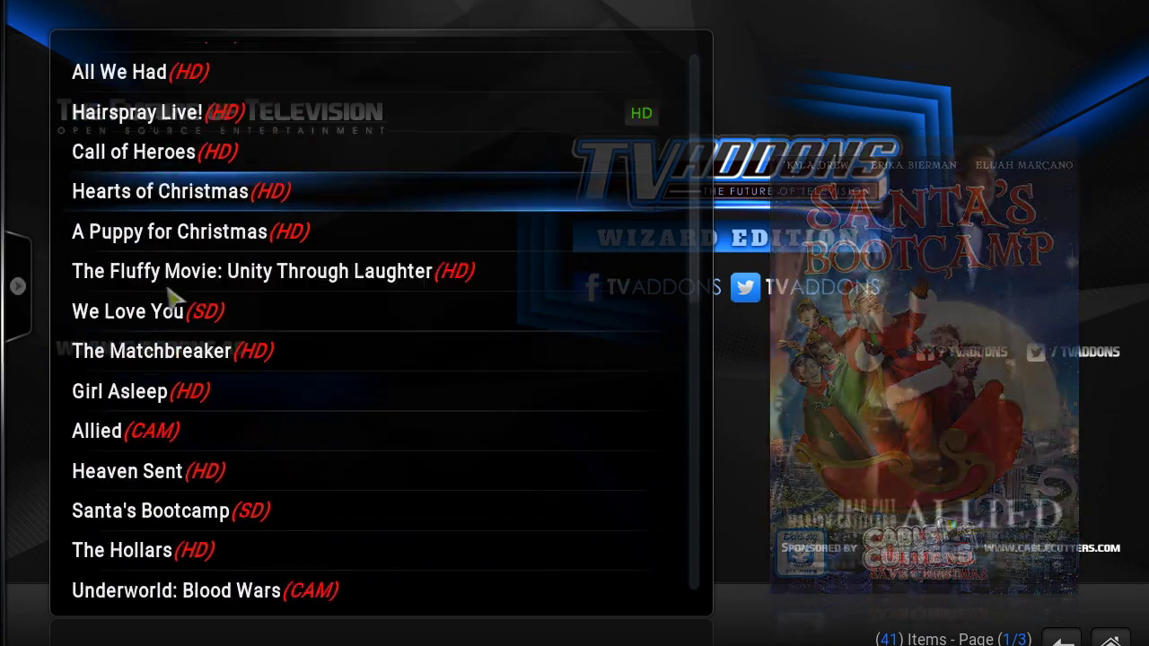
scroll(169, 292, "up", 7)
left_click(142, 62)
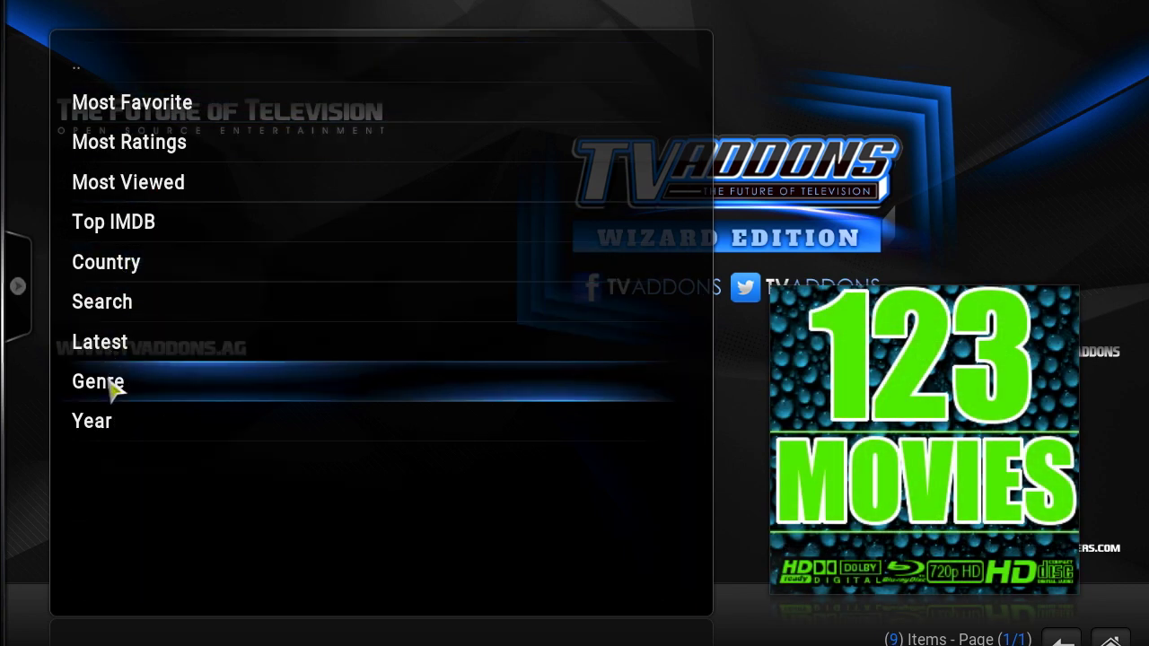
Browse the movies in the Action genre of 123Movies.
left_click(111, 383)
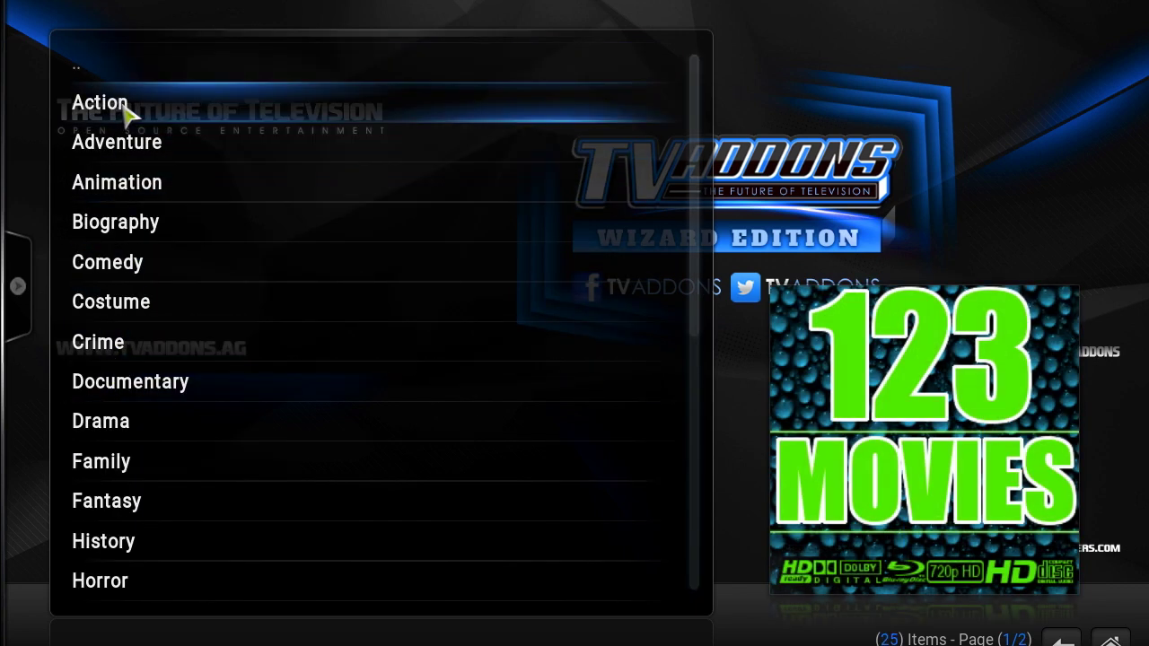
left_click(126, 114)
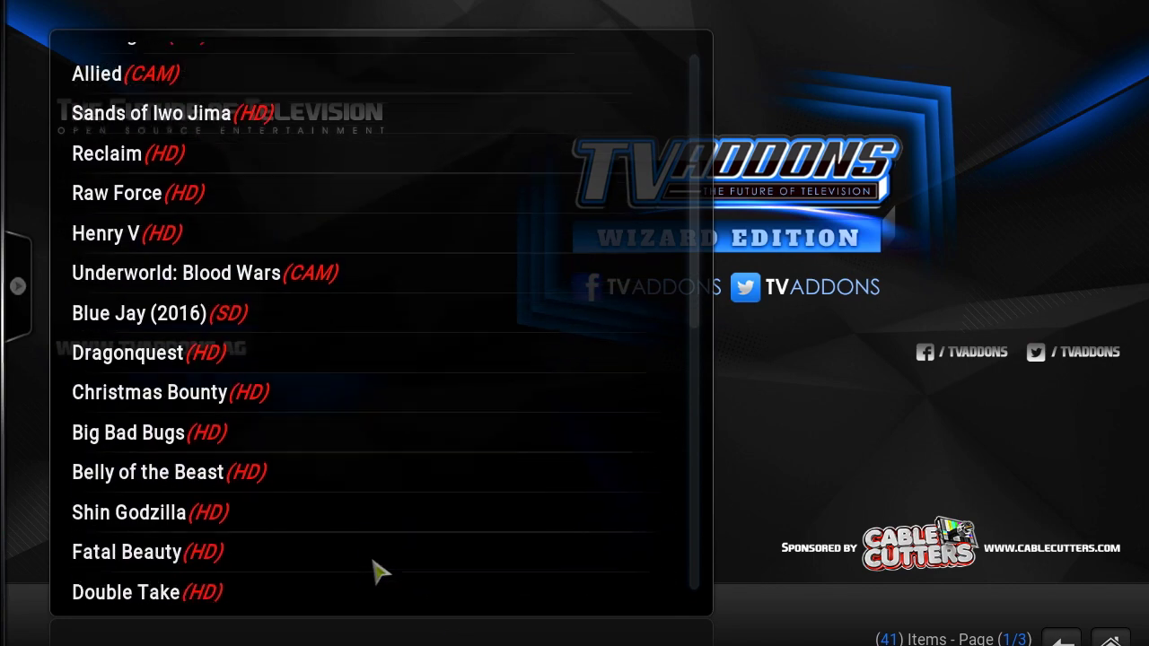
scroll(380, 569, "down", 16)
scroll(380, 569, "up", 20)
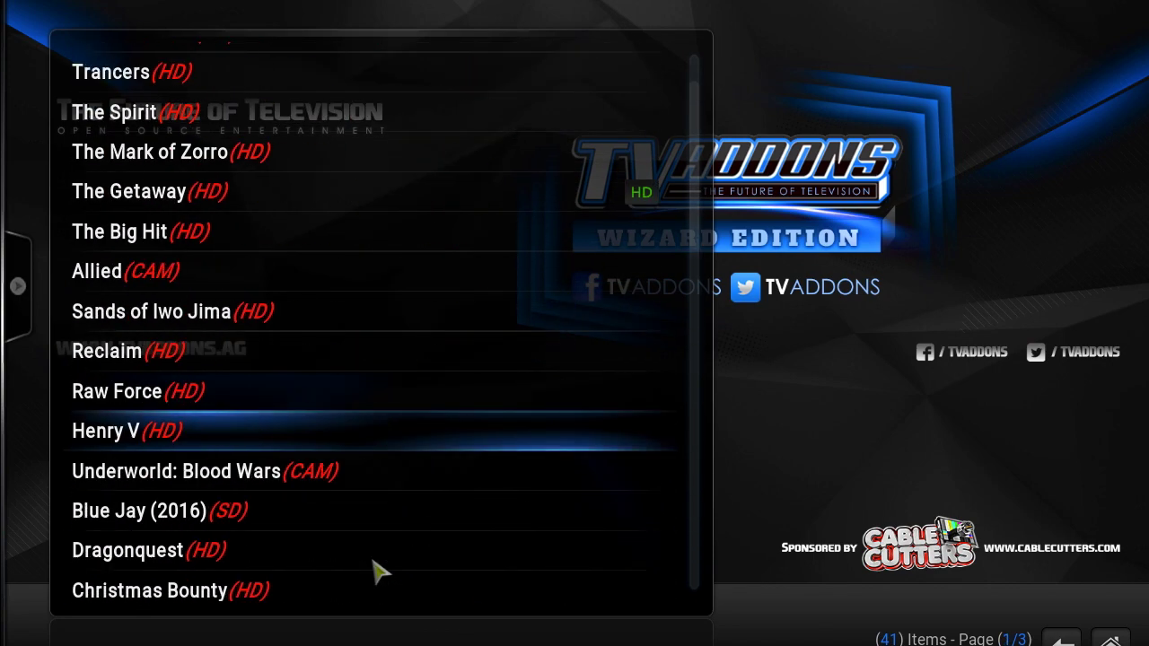
scroll(380, 569, "up", 3)
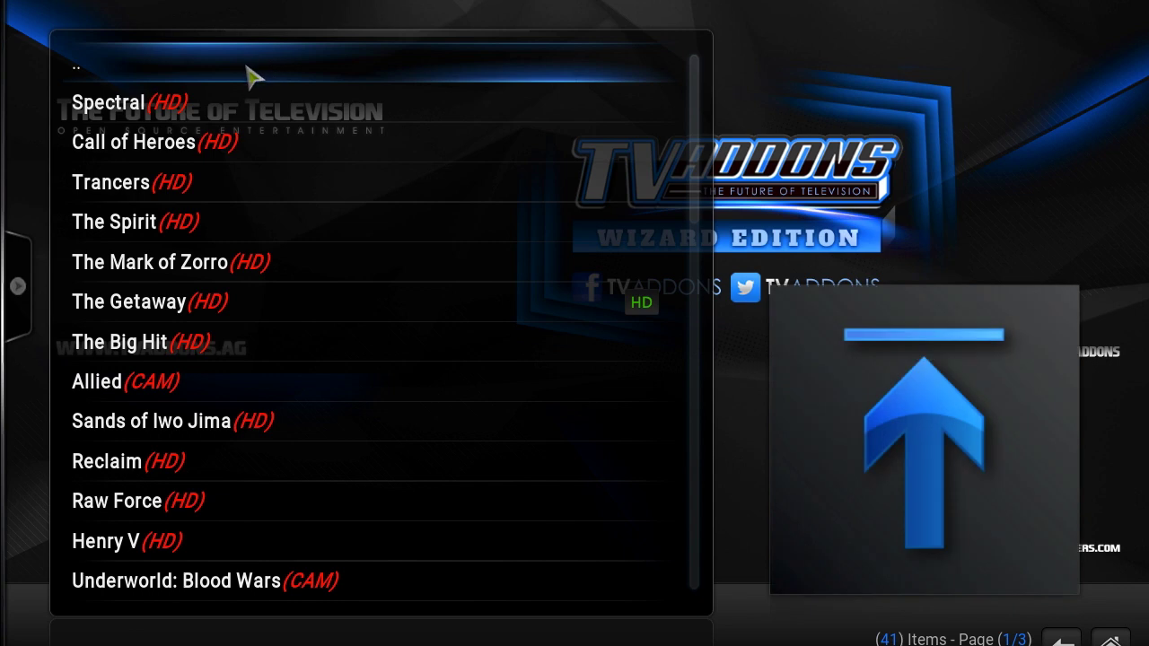
Leave the Action genre for the main 123Movies categories and open the Most Ratings list.
left_click(252, 77)
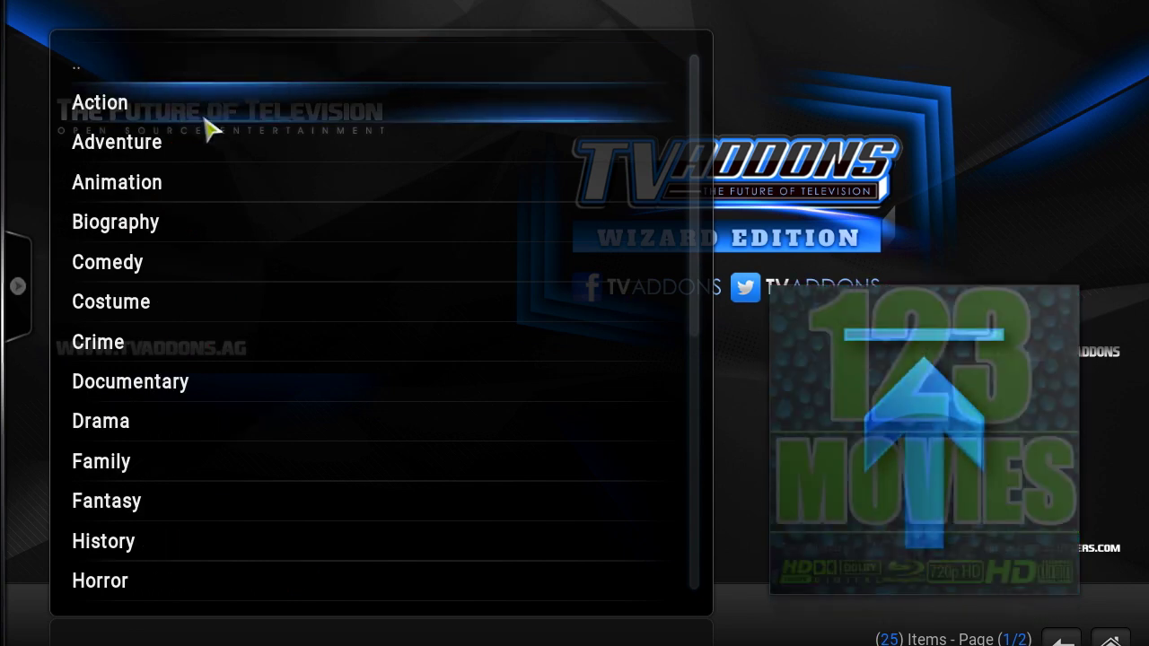
left_click(223, 85)
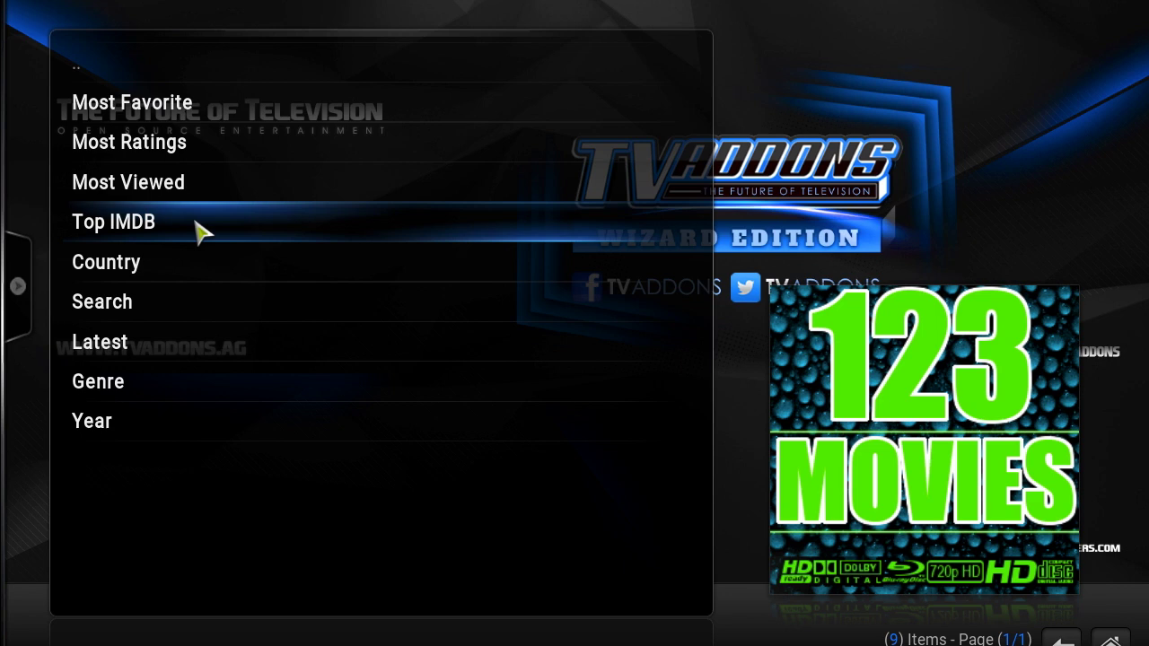
left_click(213, 151)
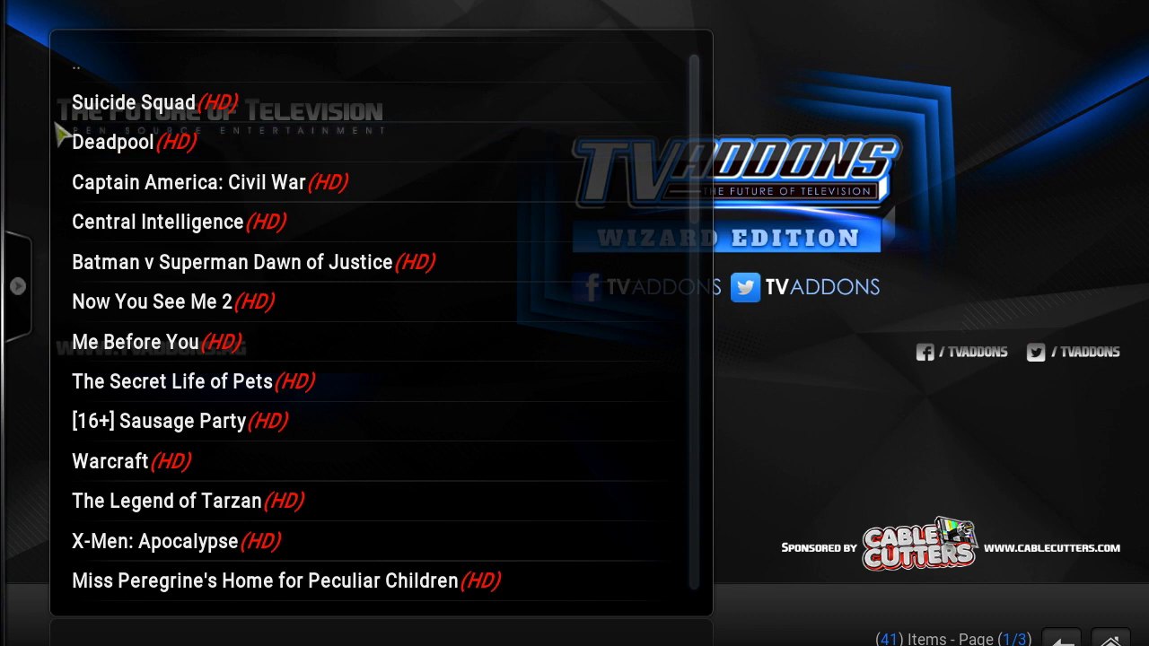
Change the Most Ratings list from the Big list view to thumbnails and return to the 123Movies categories.
mouse_move(18, 287)
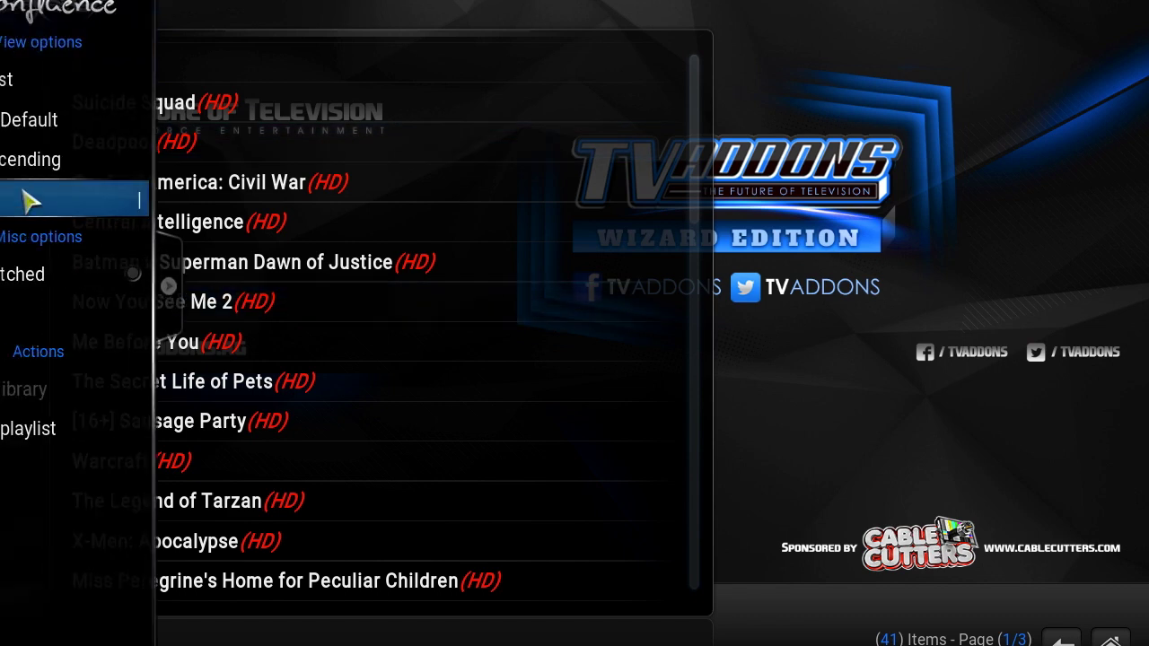
left_click(63, 90)
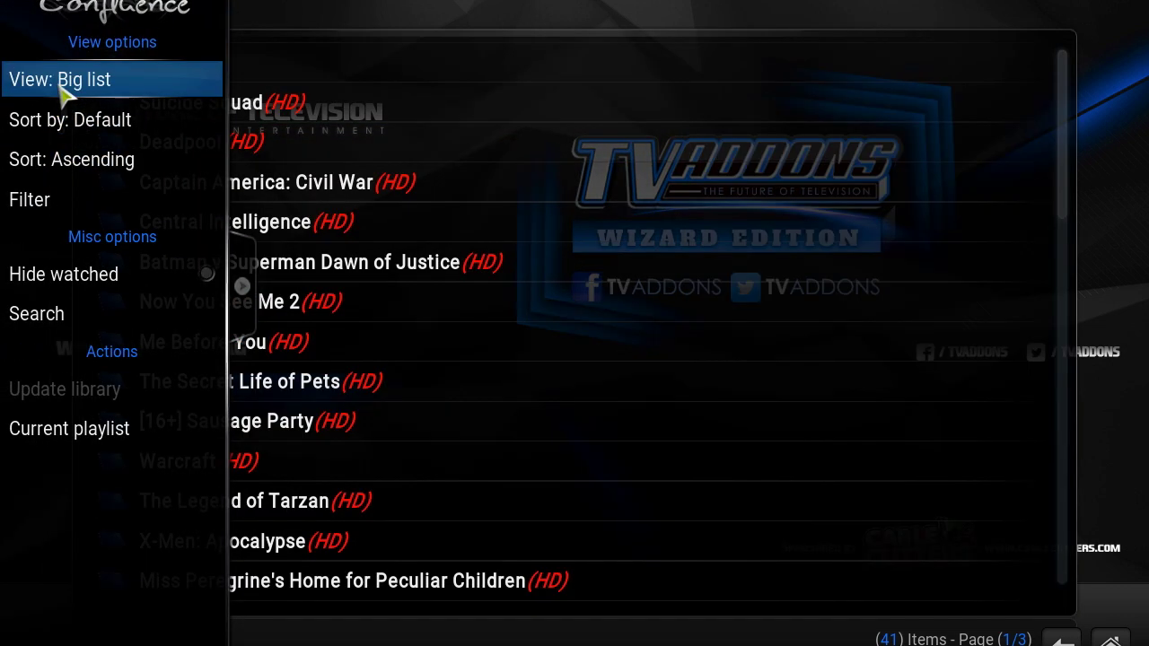
left_click(61, 88)
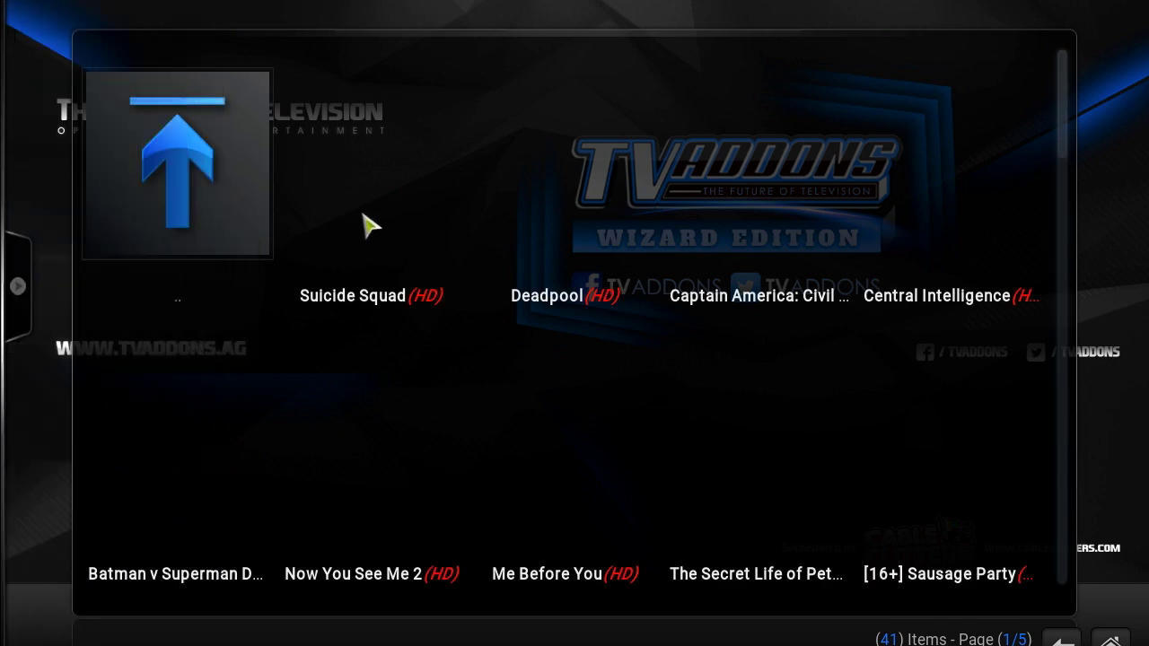
left_click(221, 206)
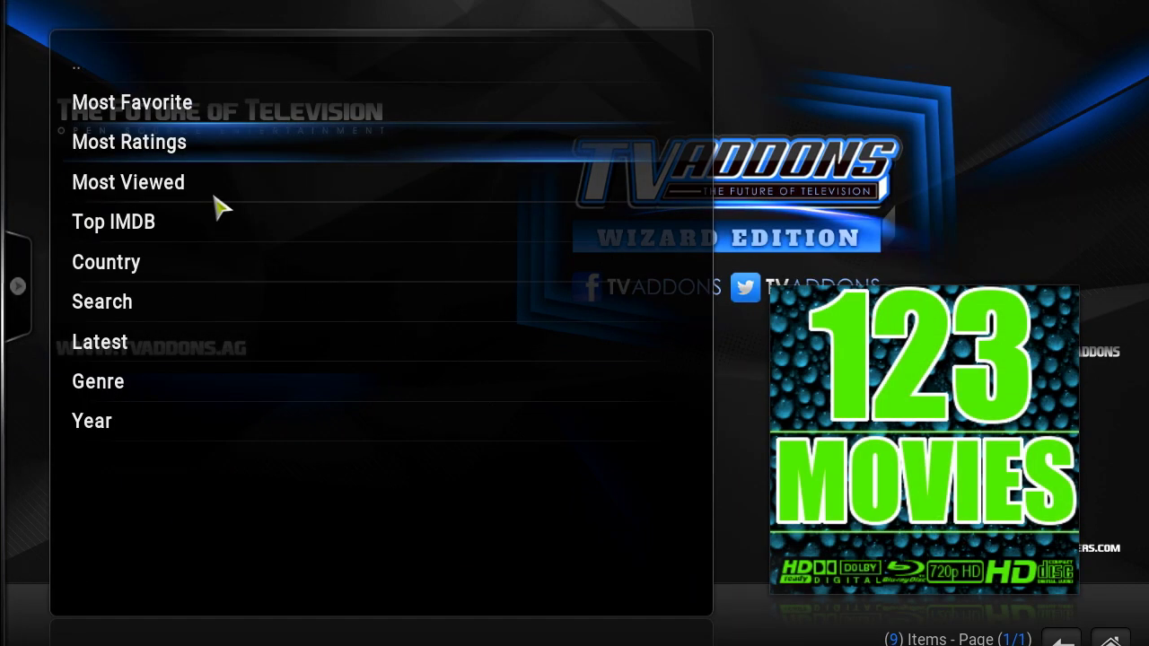
Browse the movies in the Most Viewed list of 123Movies and leave the add-on for the home screen.
left_click(185, 200)
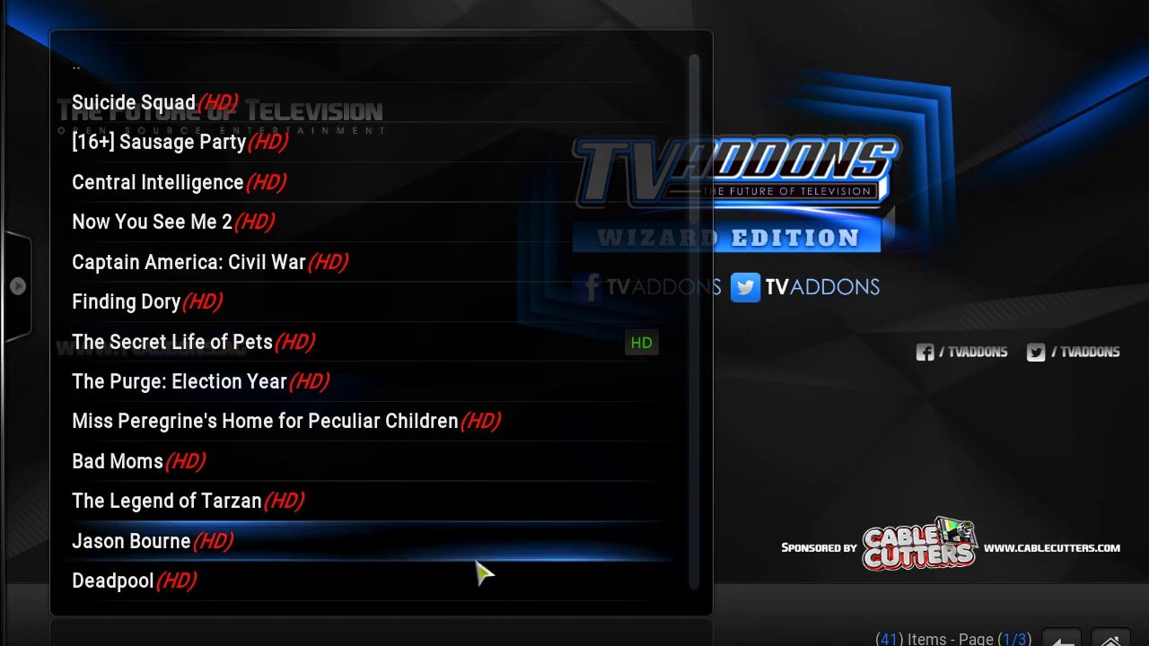
scroll(470, 436, "down", 1)
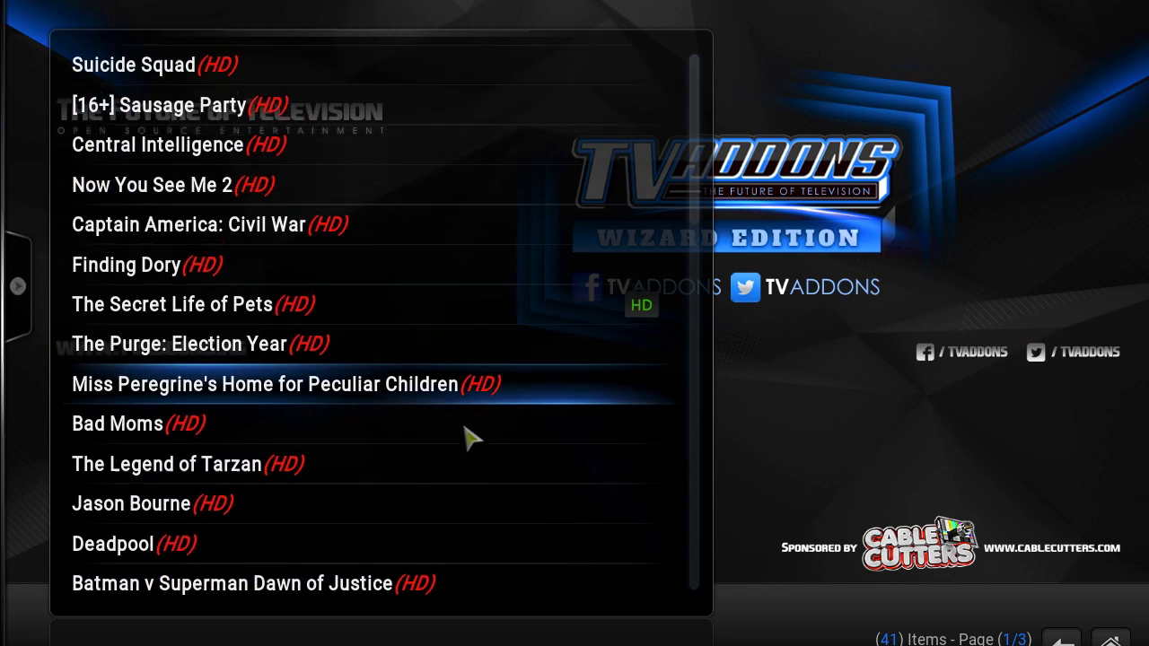
scroll(470, 437, "up", 1)
left_click(238, 75)
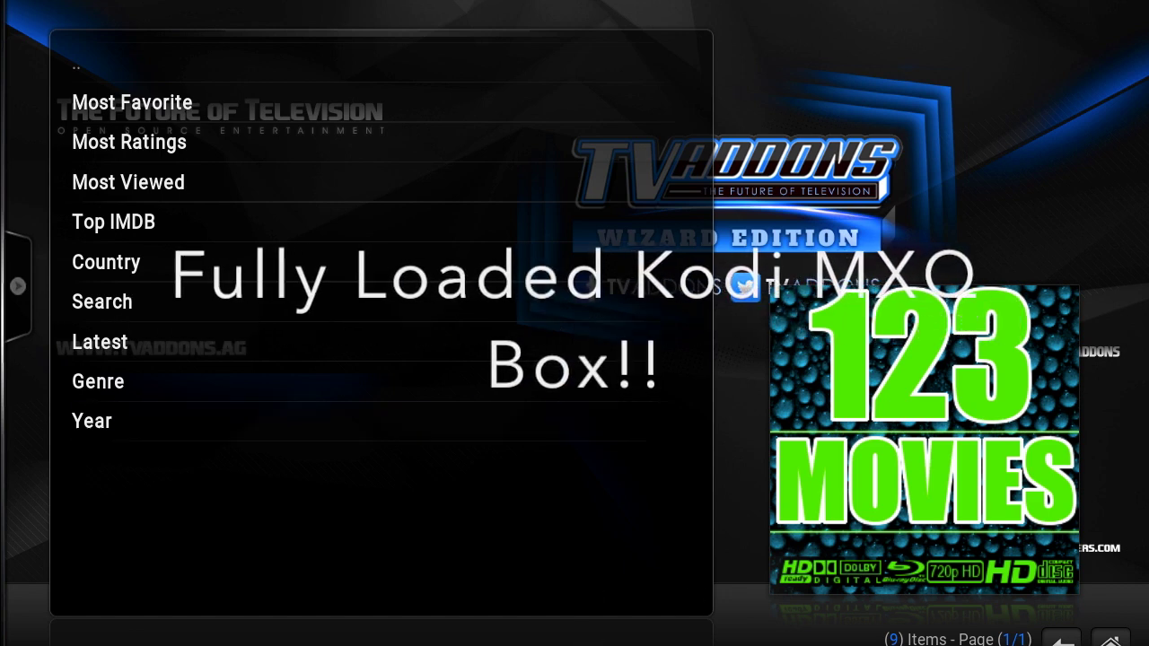
left_click(1111, 639)
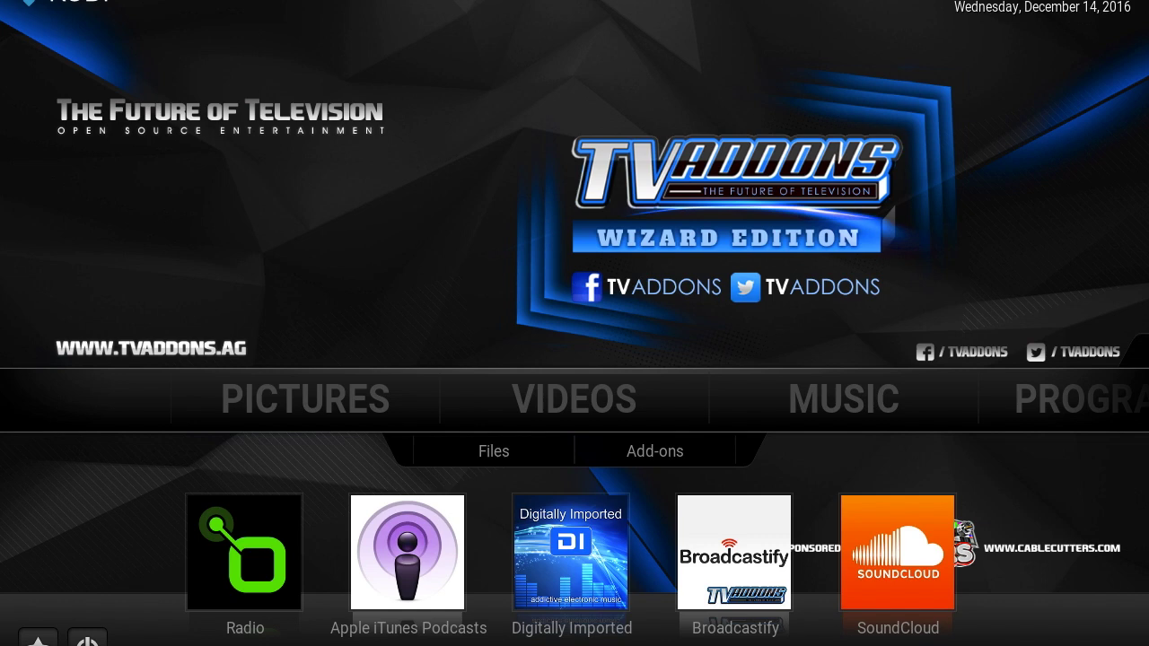
mouse_move(718, 365)
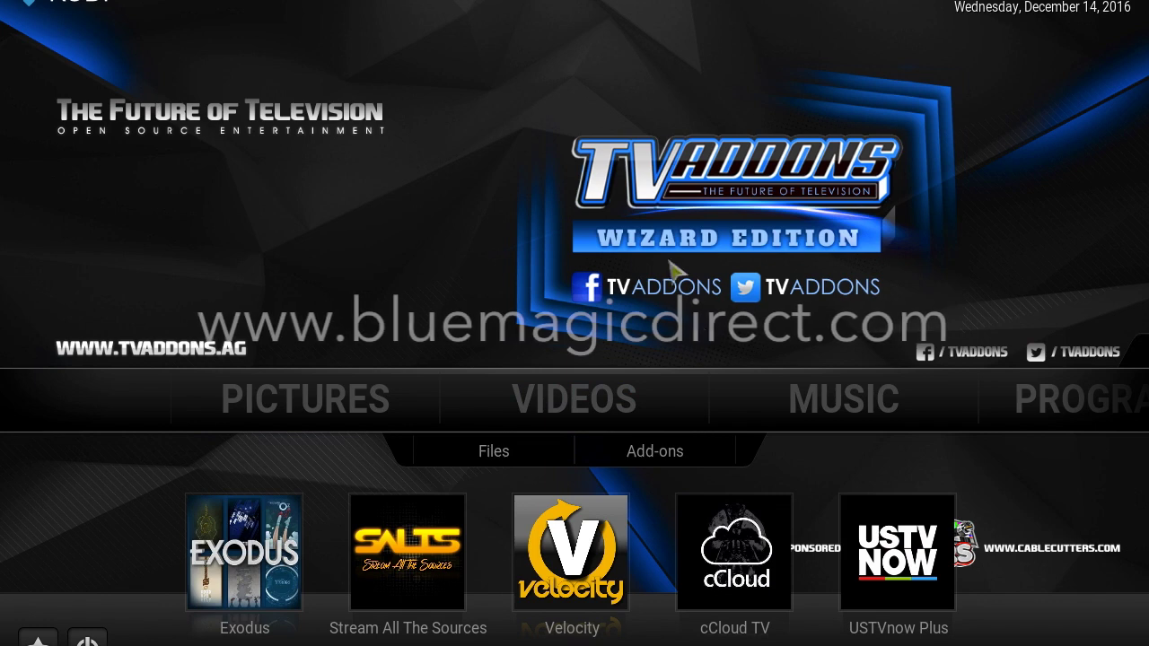